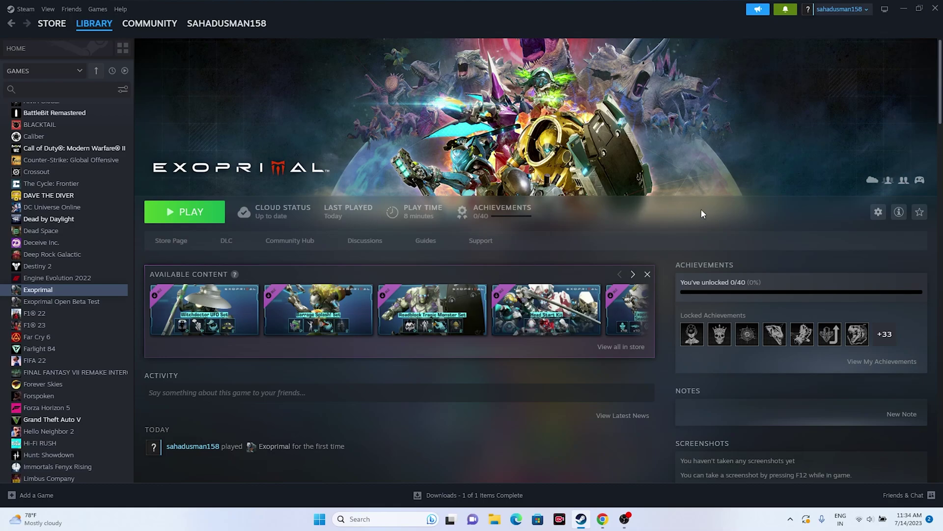
Look at the shut down and restart options in the Windows power menu without choosing one.
scroll(37, 190, up, 2)
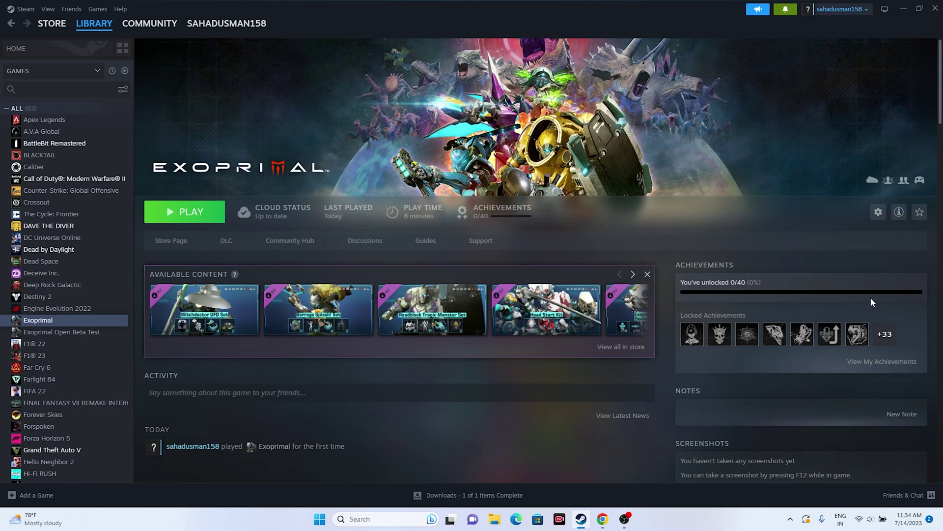
click(320, 522)
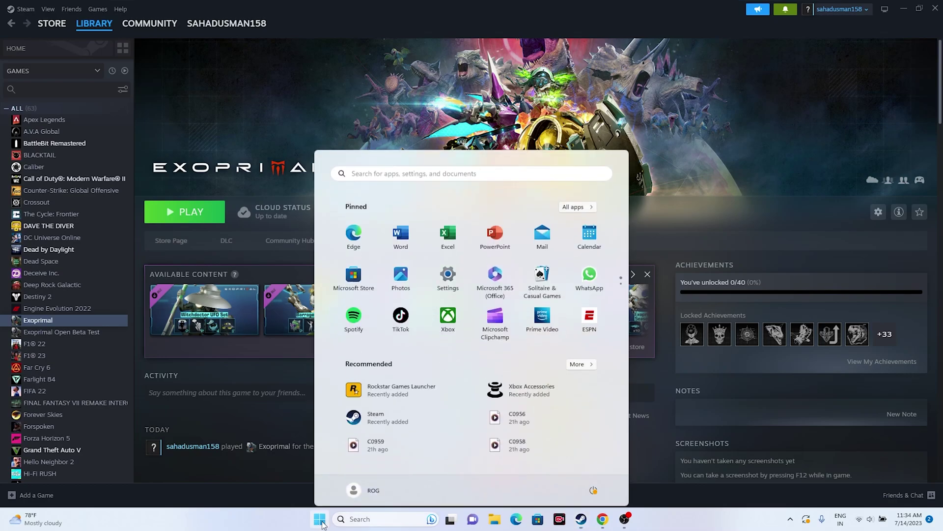
click(593, 485)
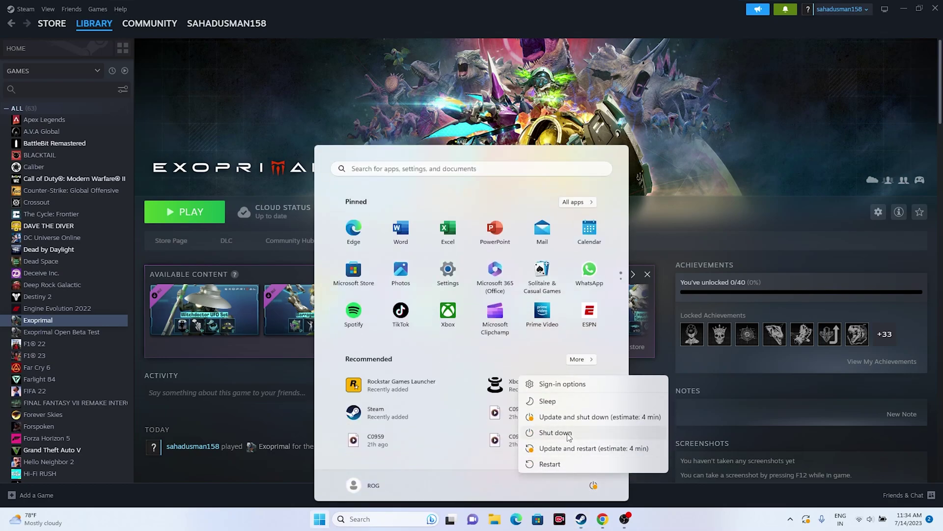
key(super)
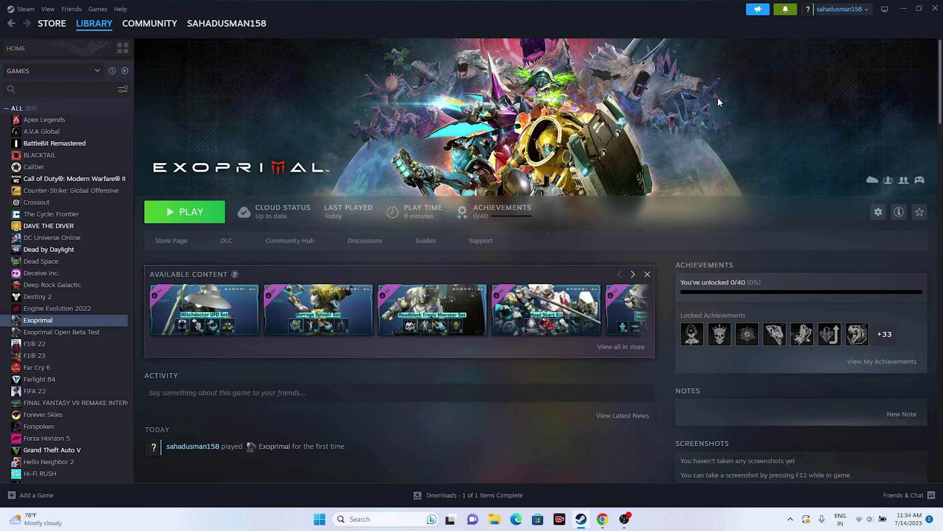
Verify the integrity of Exoprimal's installed game files and close the game's properties.
right_click(75, 325)
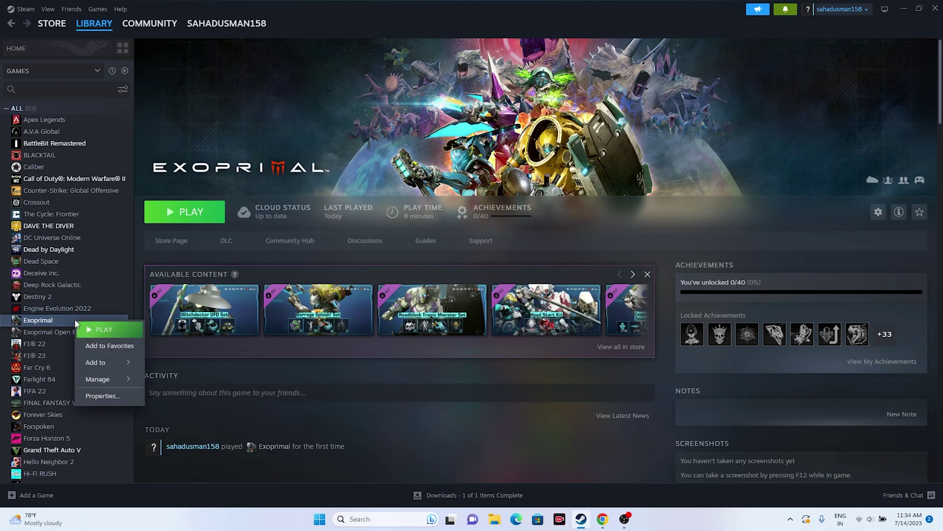
click(96, 396)
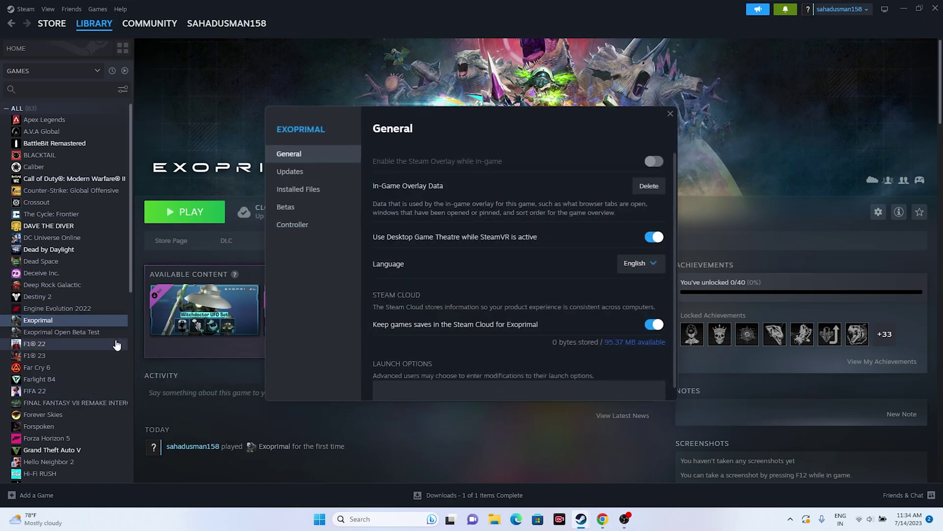
click(311, 190)
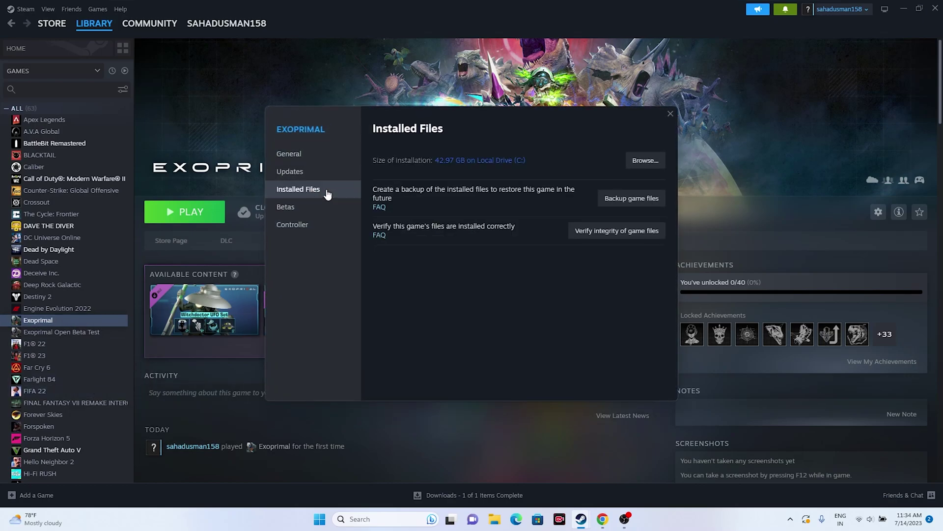
click(629, 233)
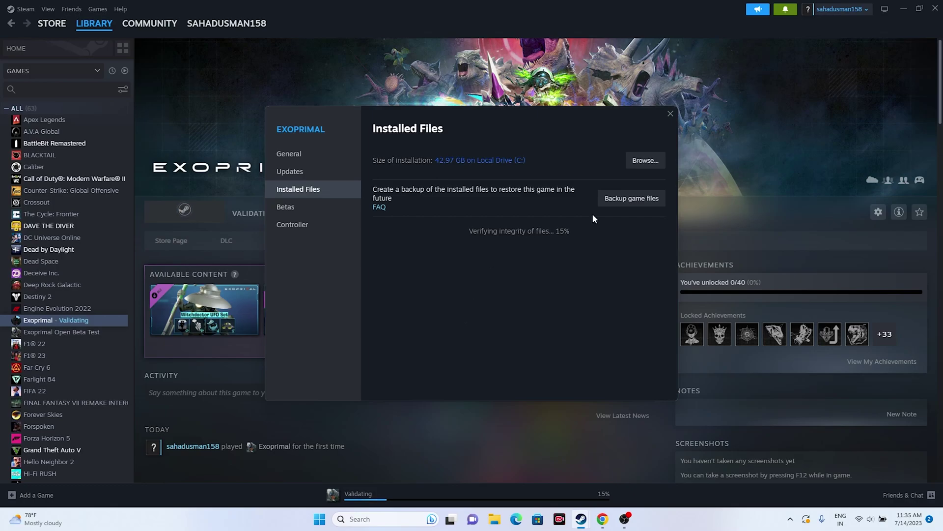
click(748, 166)
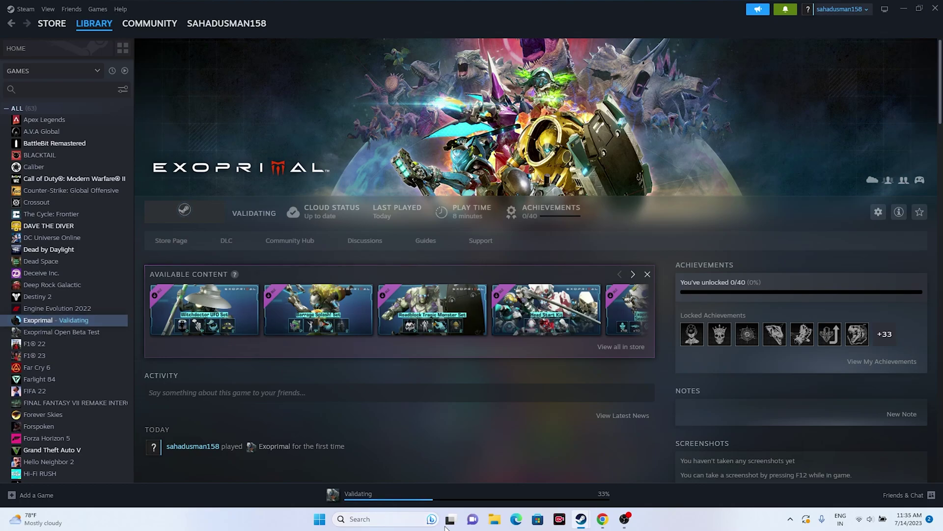
Browse to Exoprimal's local installation folder from the game's installed files settings.
right_click(81, 321)
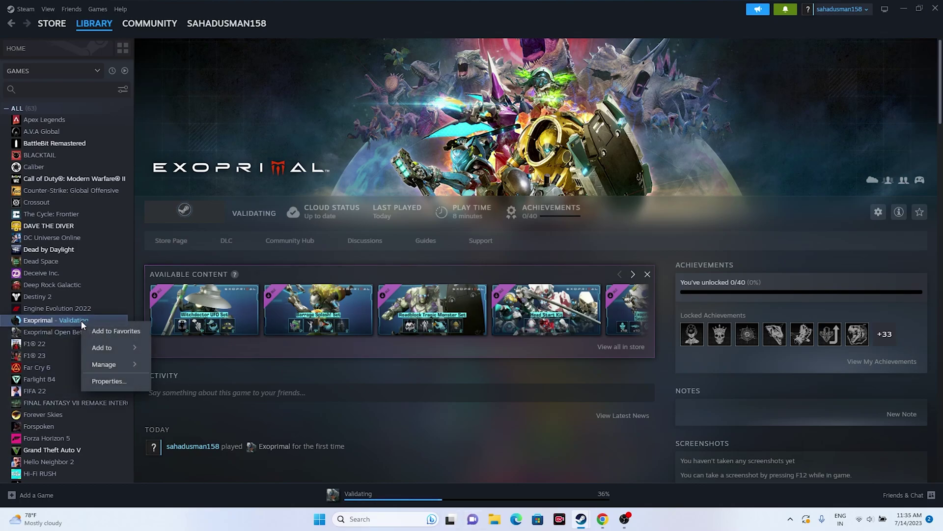
click(97, 385)
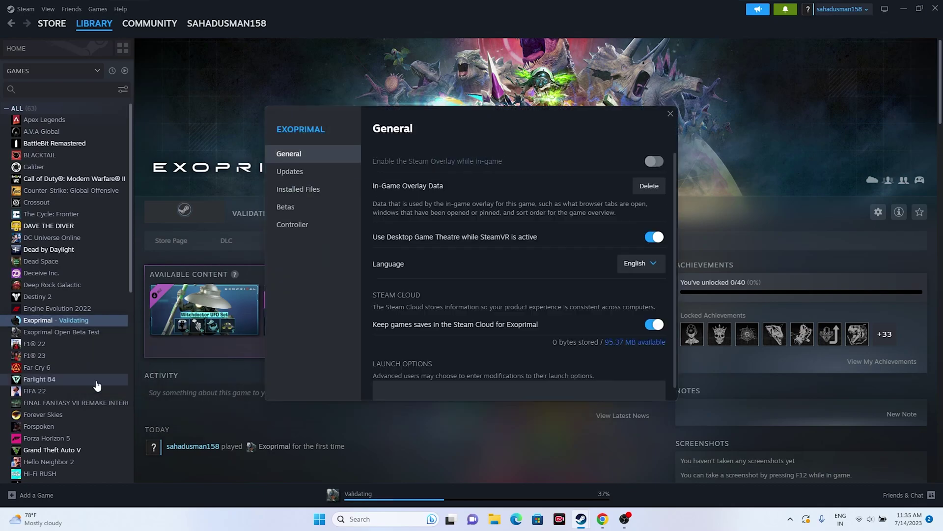
click(298, 190)
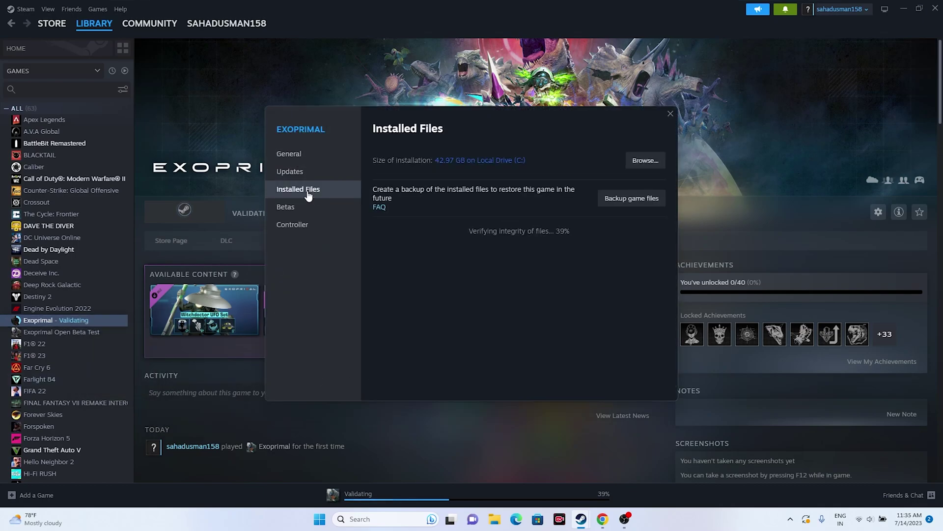
click(655, 165)
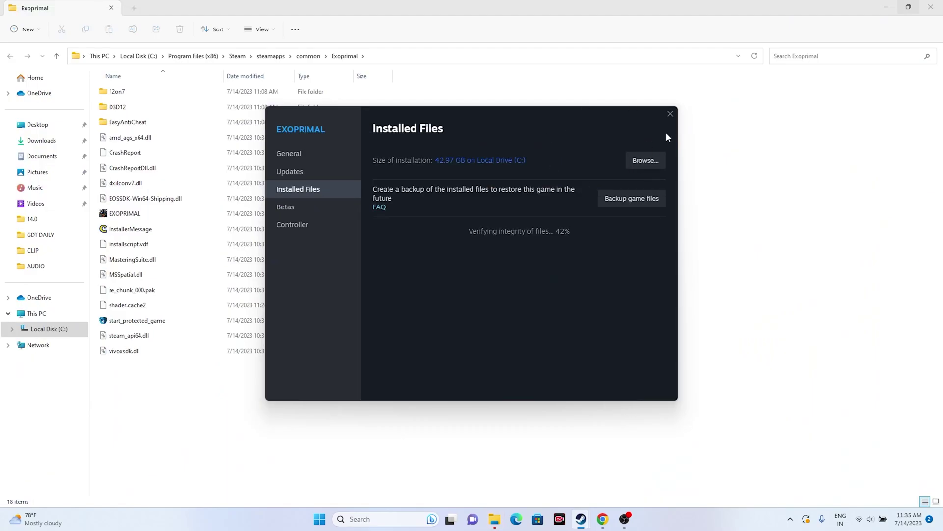
click(800, 128)
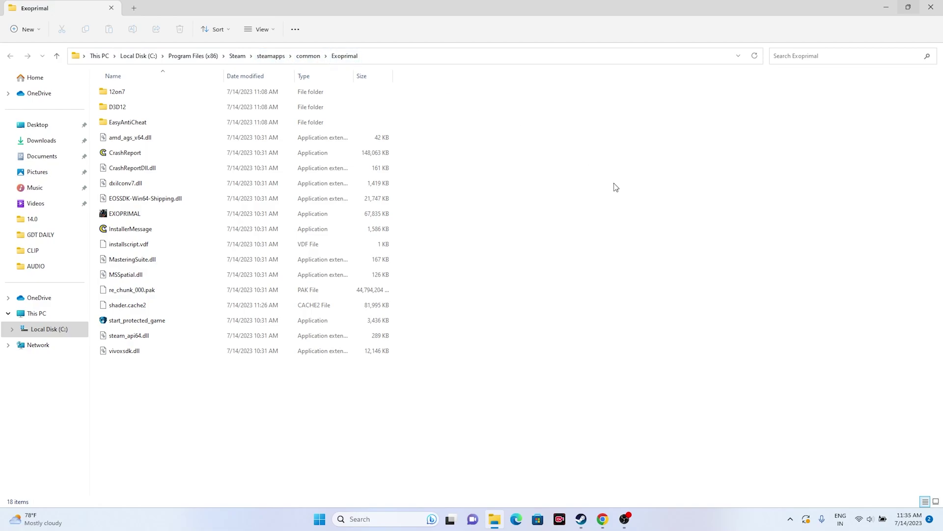
Set the EXOPRIMAL application to run as an administrator in its compatibility properties and apply the change.
click(170, 215)
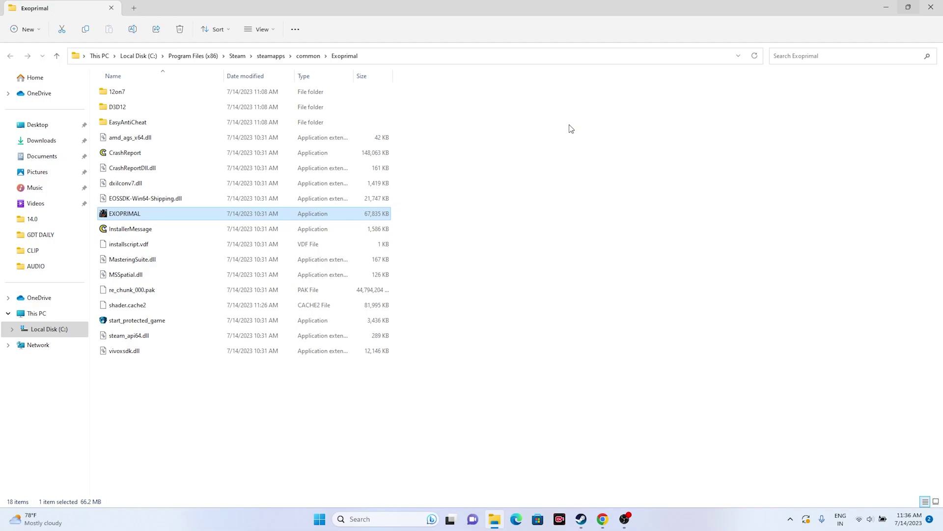
right_click(135, 215)
click(152, 360)
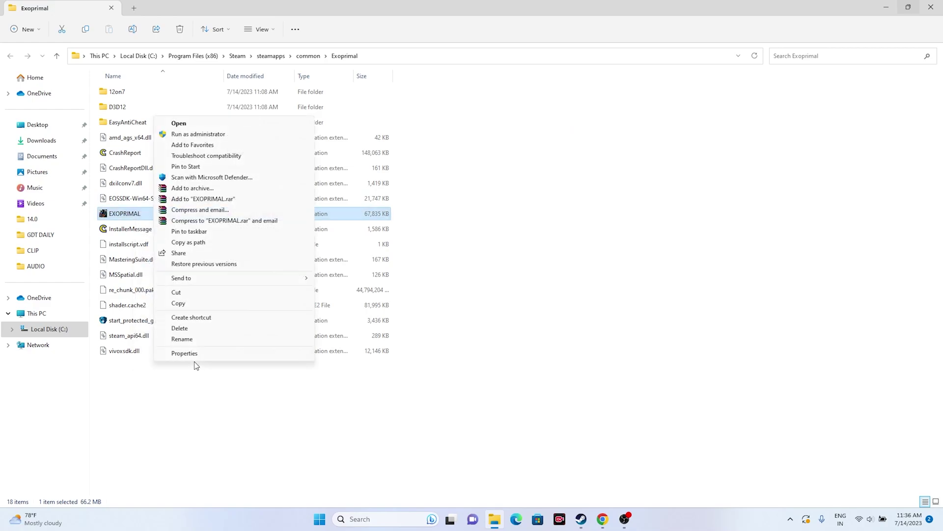
click(199, 353)
click(245, 257)
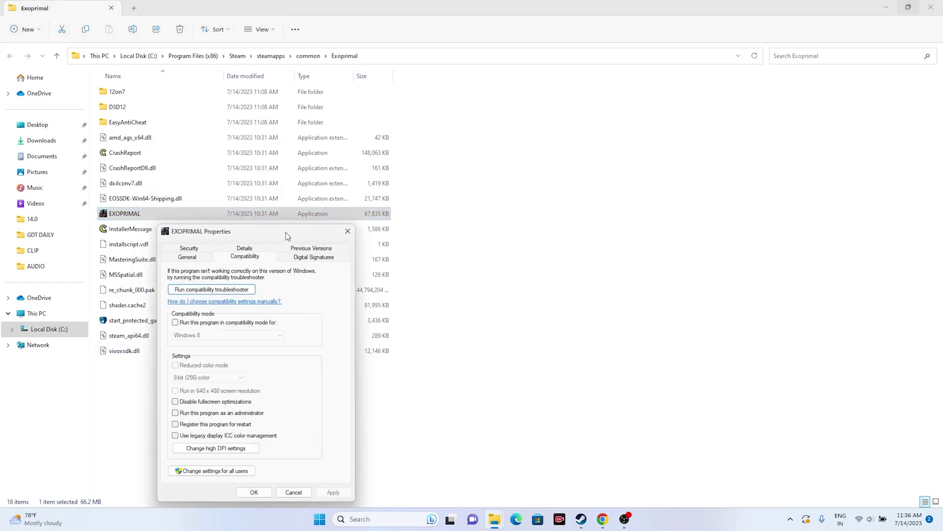
drag(285, 232, 532, 77)
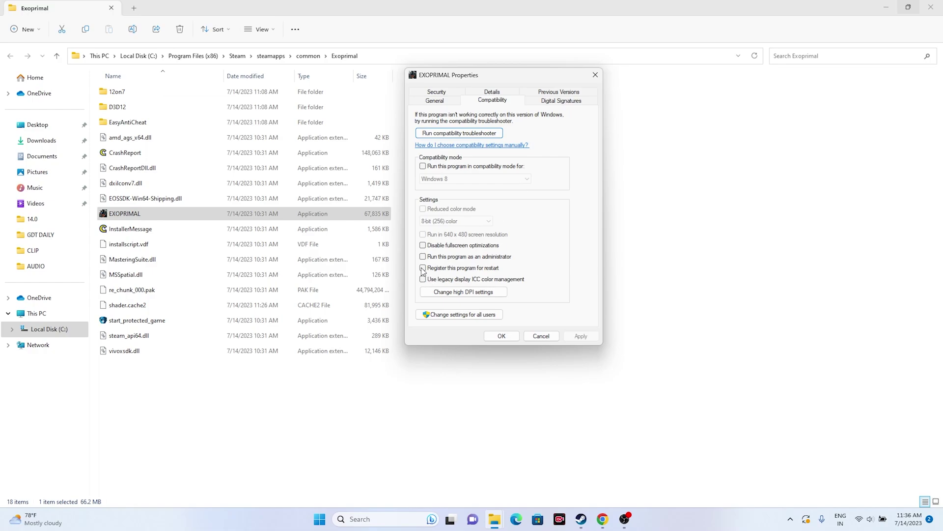
click(423, 257)
click(581, 336)
click(501, 336)
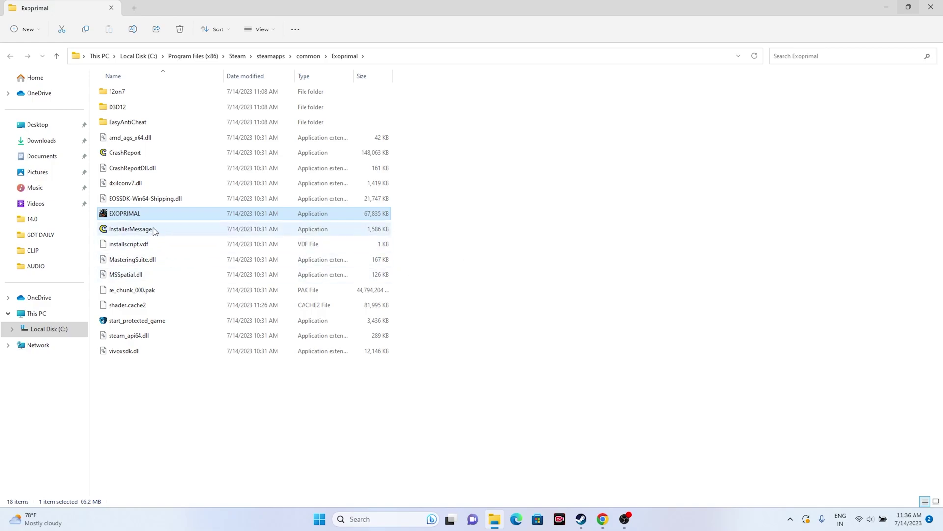
Try compatibility mode for the EXOPRIMAL application with Windows 7 and Windows 8, closing its properties without applying.
right_click(152, 214)
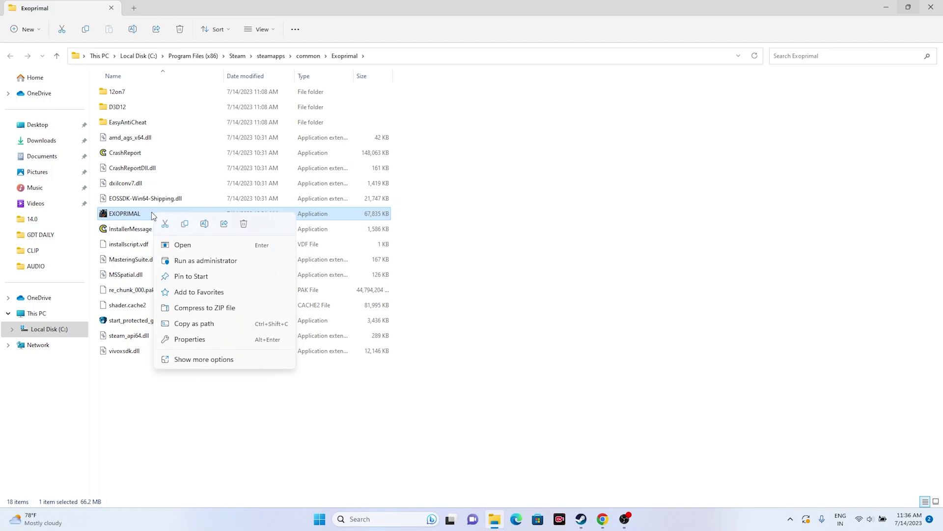
click(179, 358)
click(207, 348)
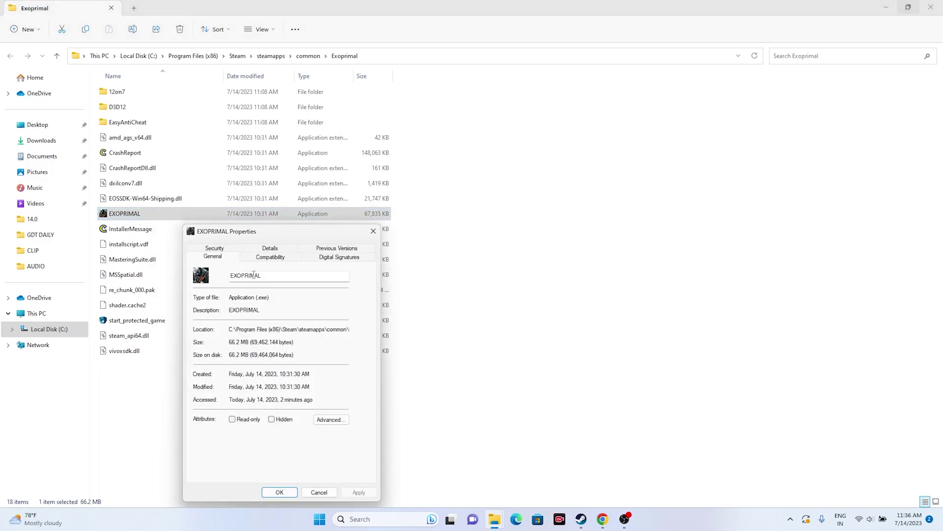
click(274, 256)
drag(283, 233, 660, 91)
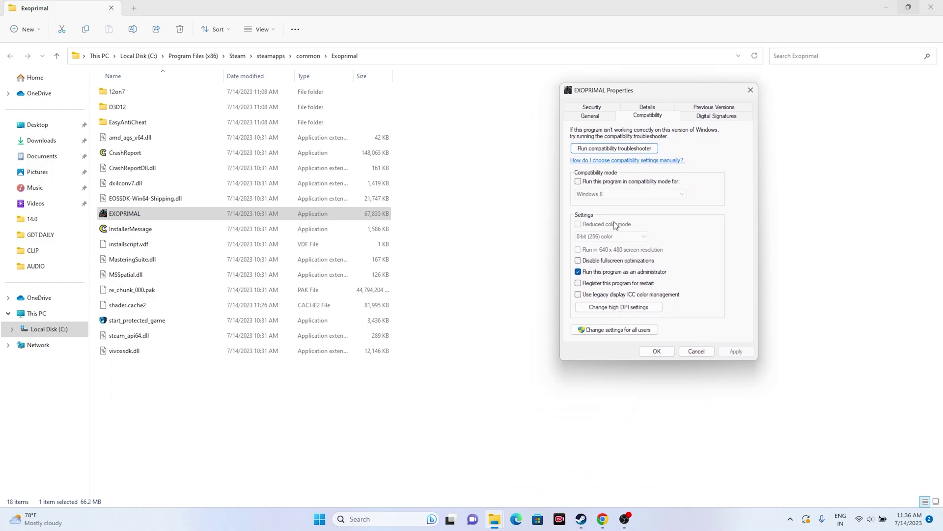
click(580, 182)
click(616, 194)
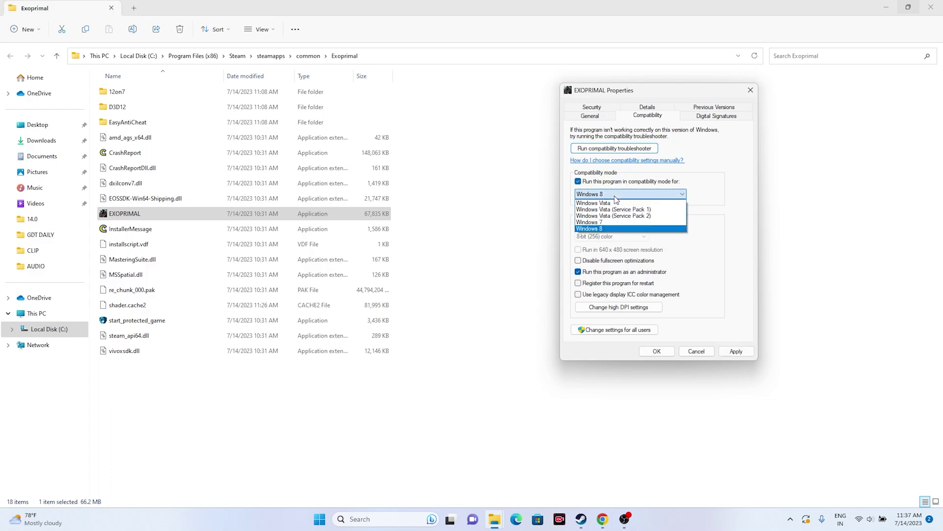
click(618, 226)
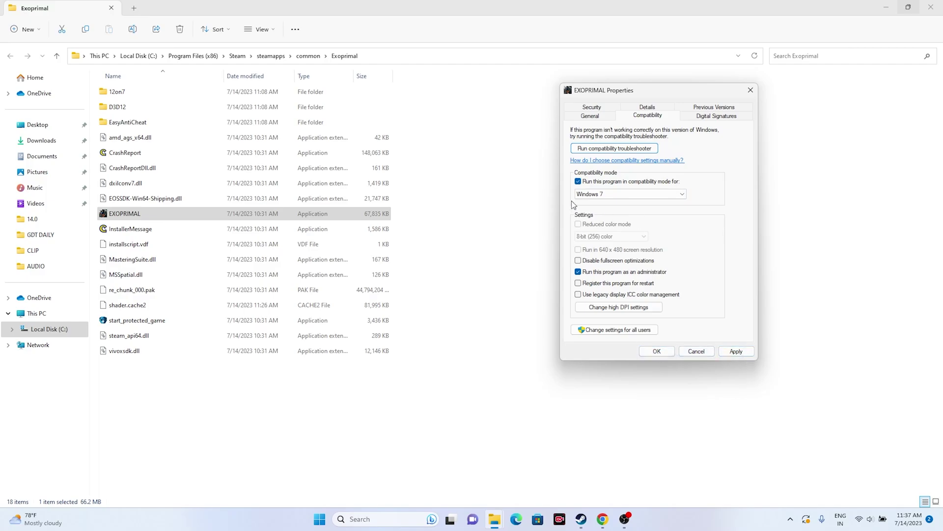
click(605, 195)
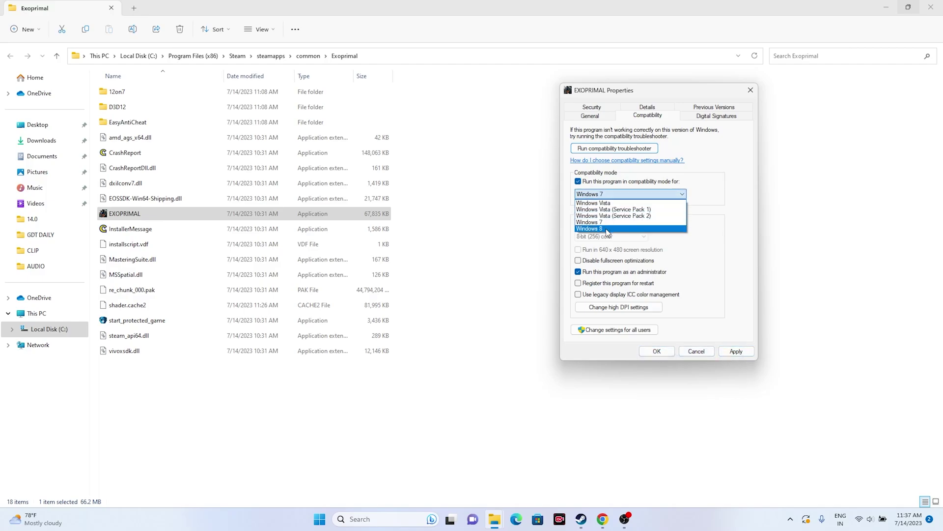
click(606, 228)
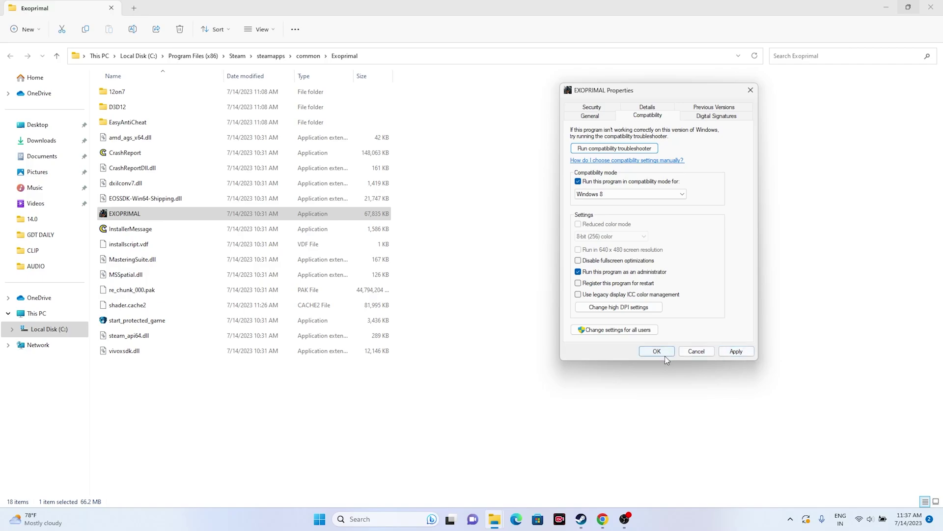
click(749, 89)
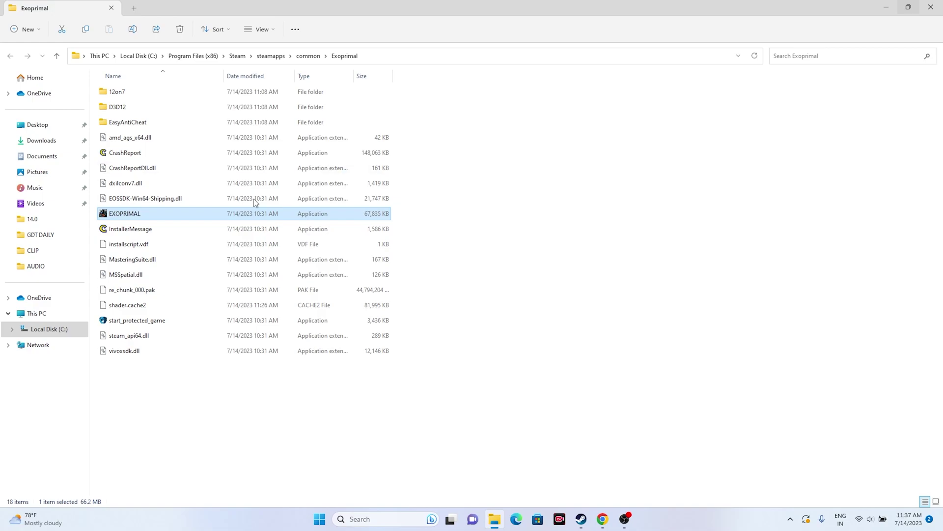
Reopen the EXOPRIMAL application's compatibility properties and move the dialog clear of the file list.
right_click(158, 220)
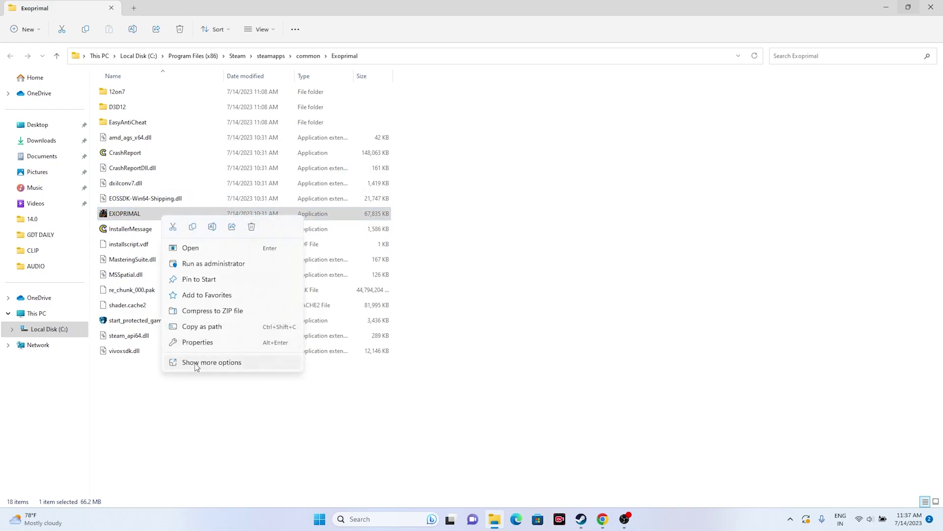
click(204, 365)
click(218, 355)
click(270, 257)
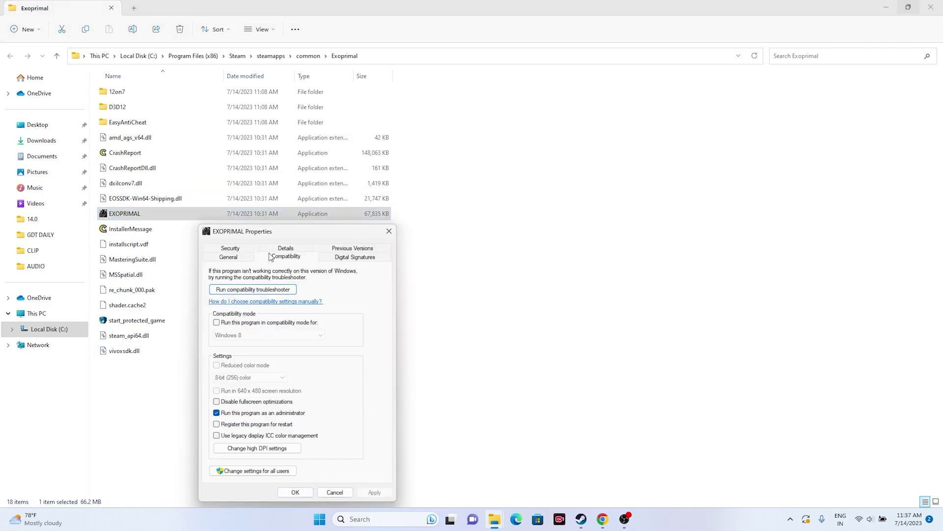
drag(294, 231, 616, 113)
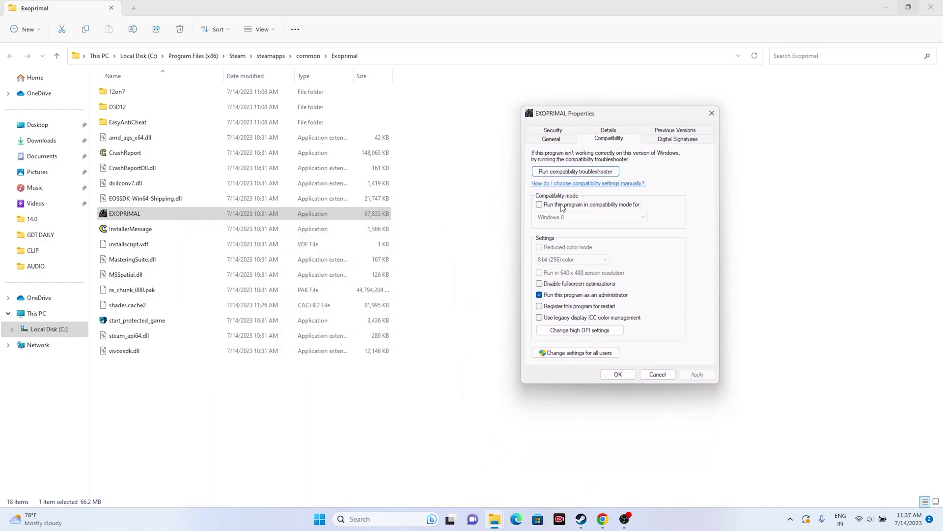
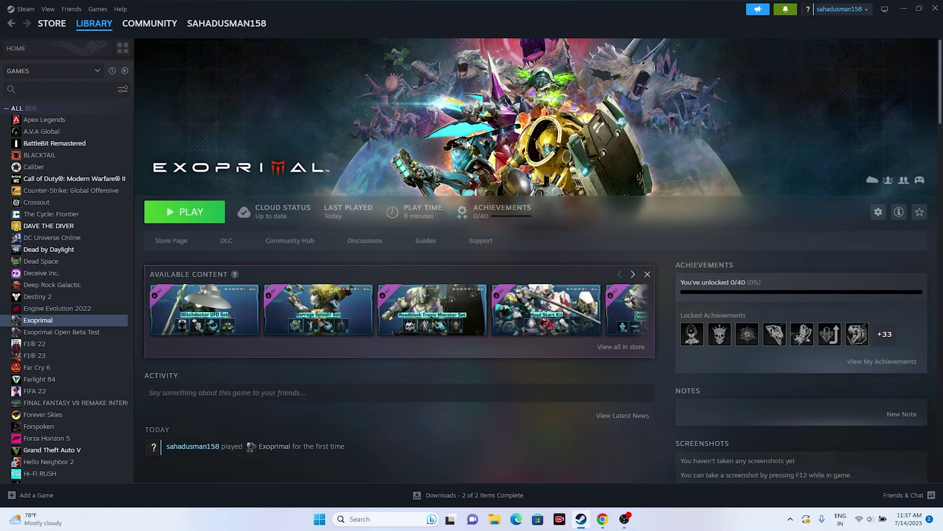
Minimize Steam and open the Language & region page under Time & language in Windows Settings.
click(903, 11)
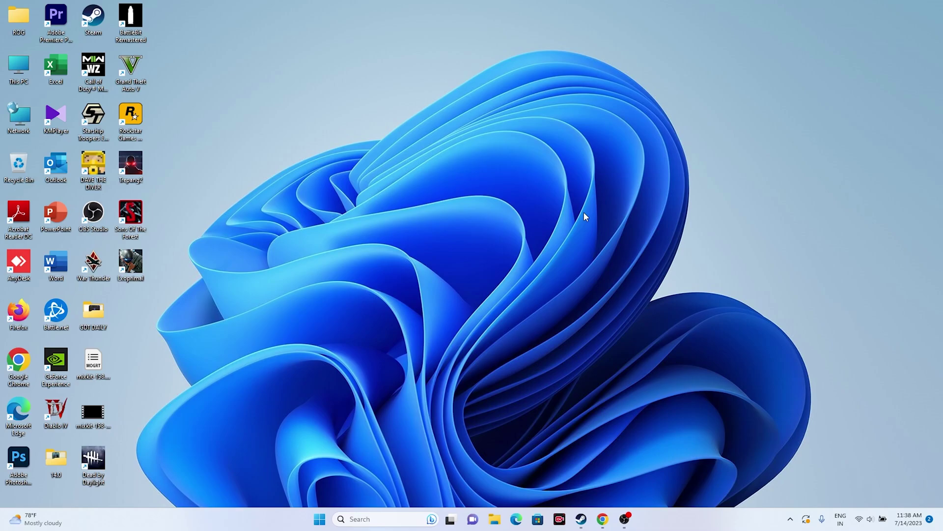
click(378, 520)
click(377, 321)
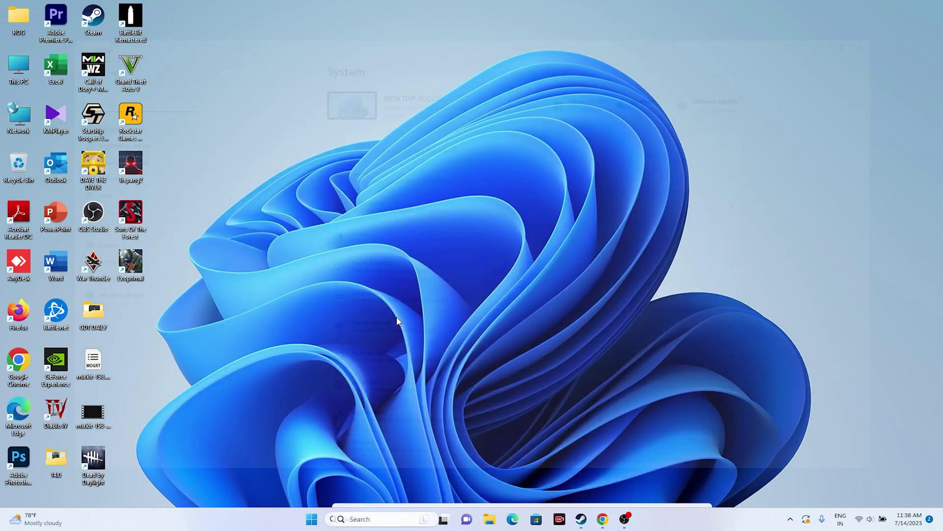
click(61, 227)
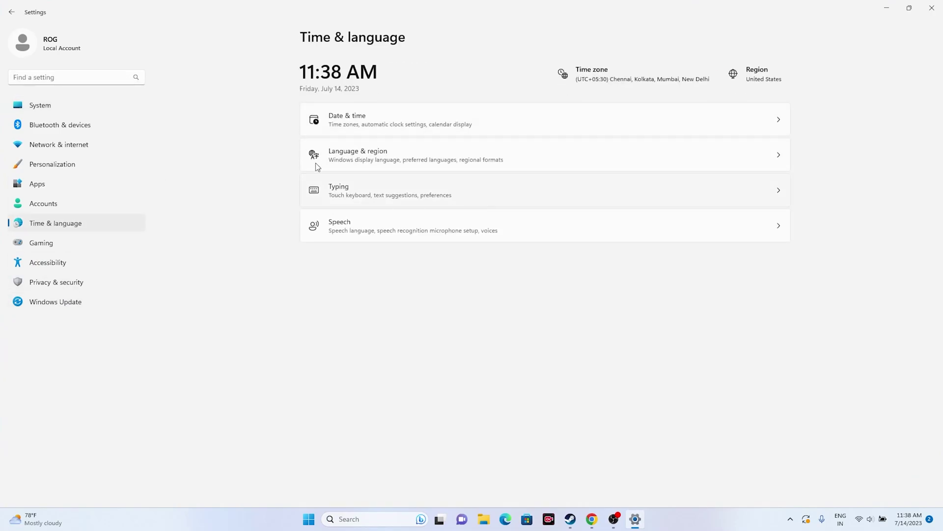
click(374, 152)
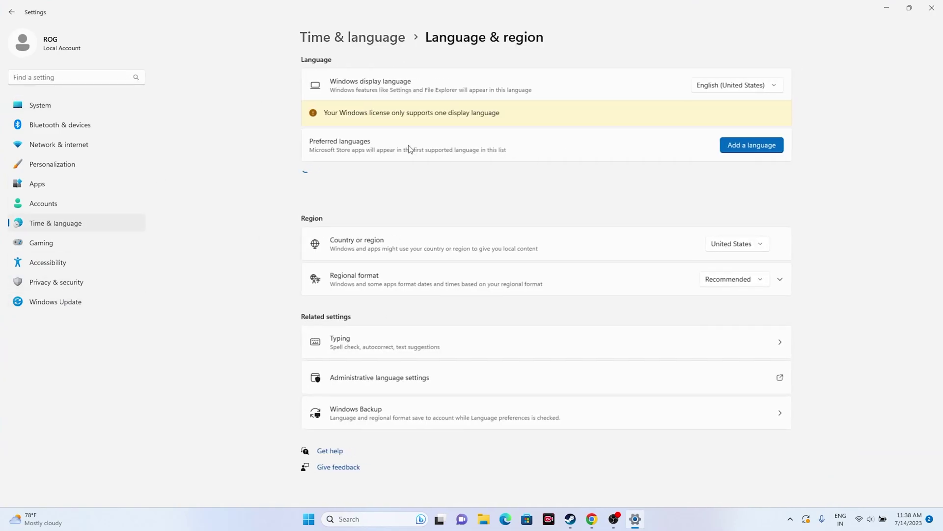
Look at the installable languages without adding one, check the Date & time settings and close Settings.
click(737, 149)
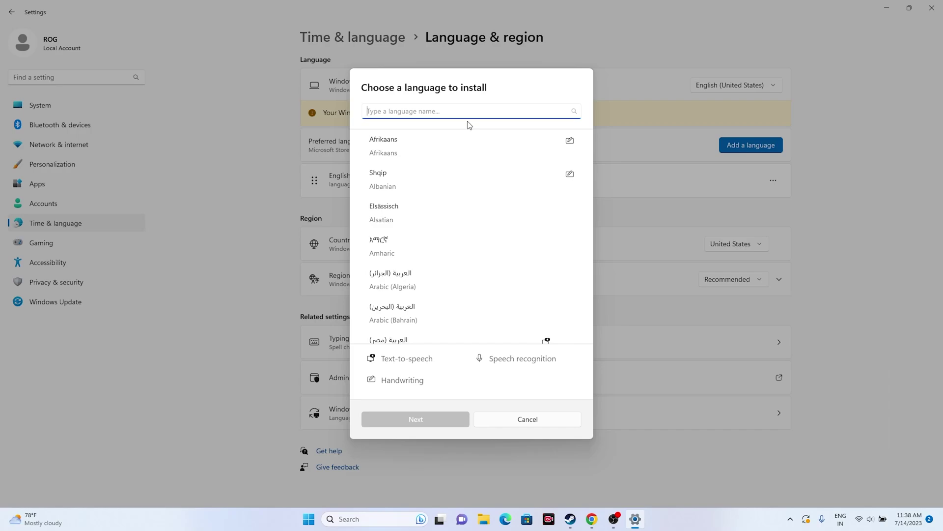
click(522, 418)
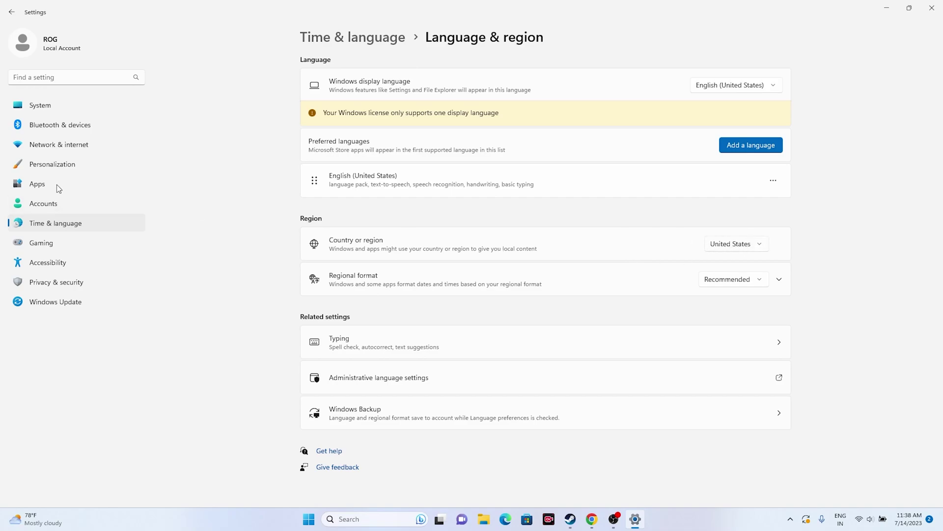
click(12, 12)
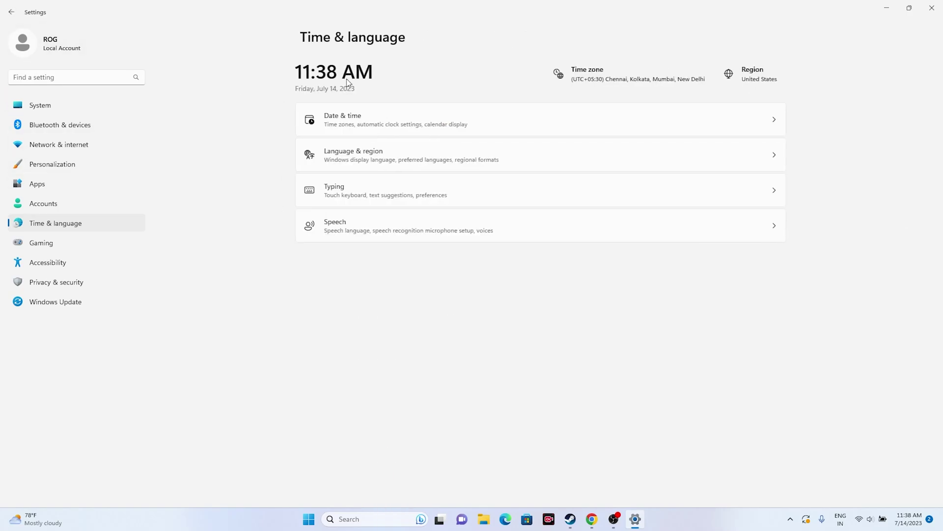
click(392, 122)
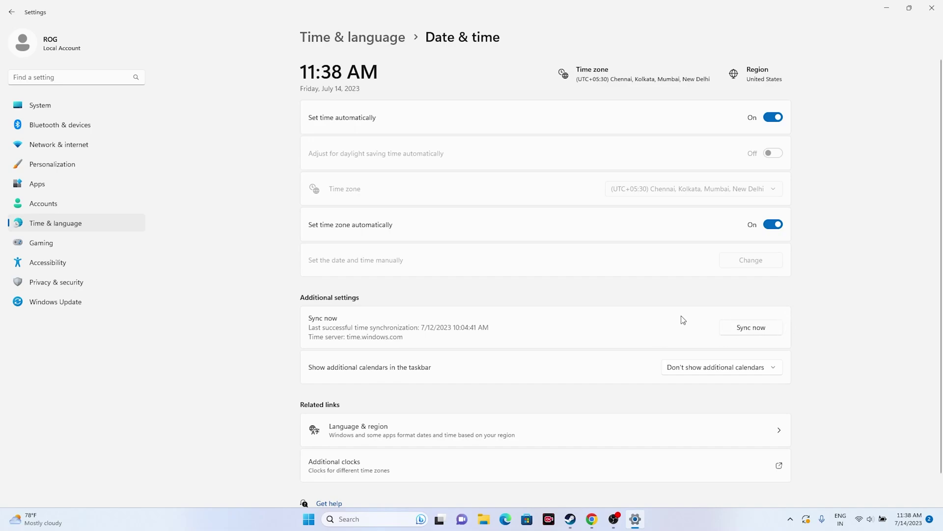
click(931, 8)
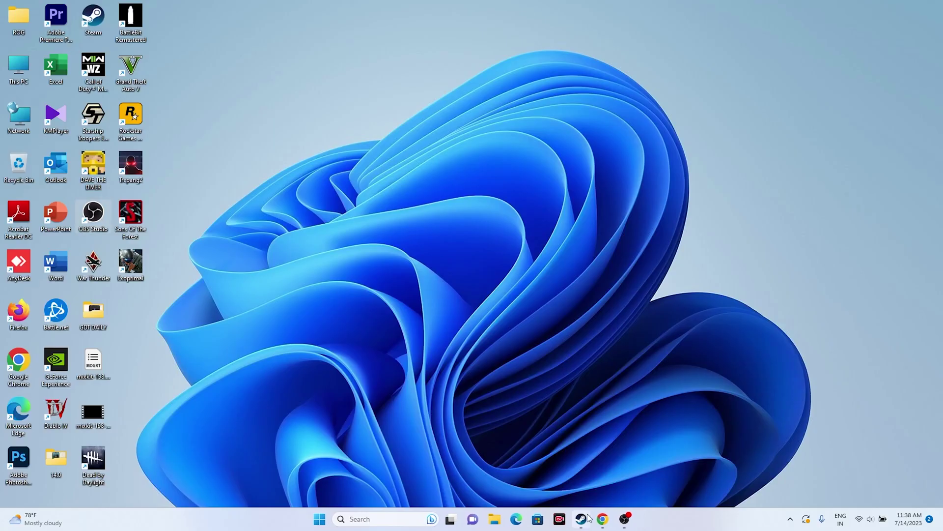
Minimize Steam, delete the EXOPRIMAL_Steam folder from Documents in File Explorer and close the window.
click(581, 519)
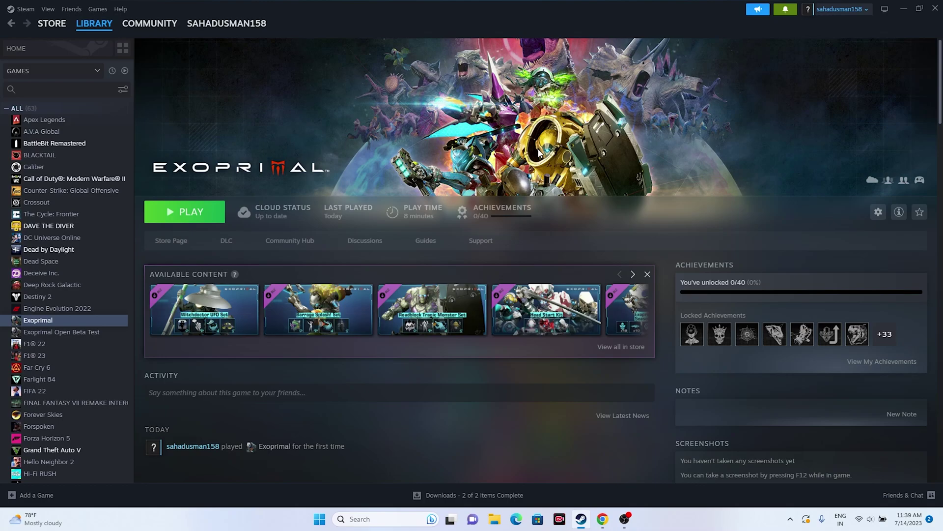
click(904, 9)
click(497, 520)
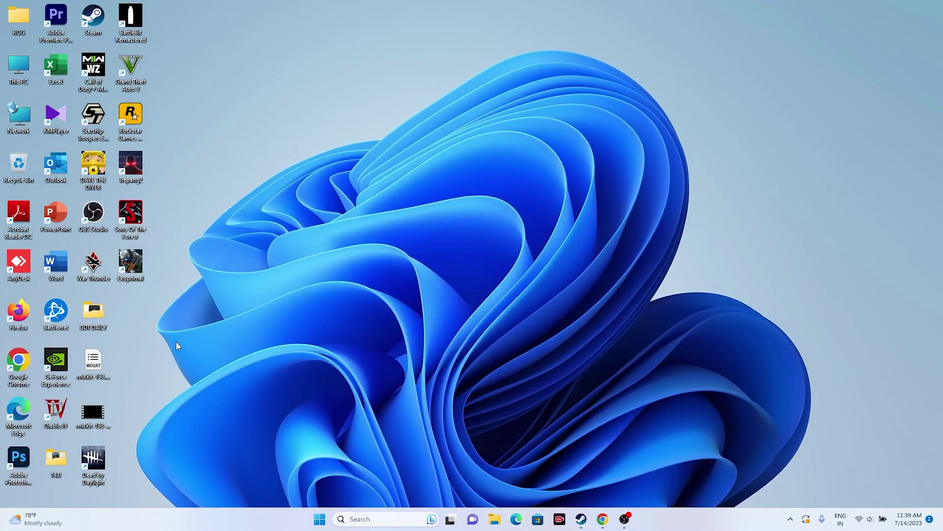
click(51, 313)
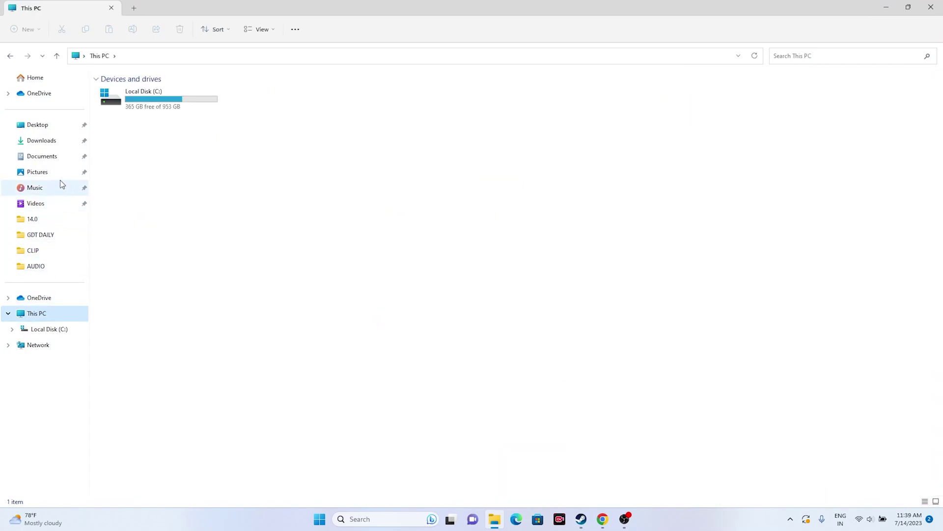
click(74, 158)
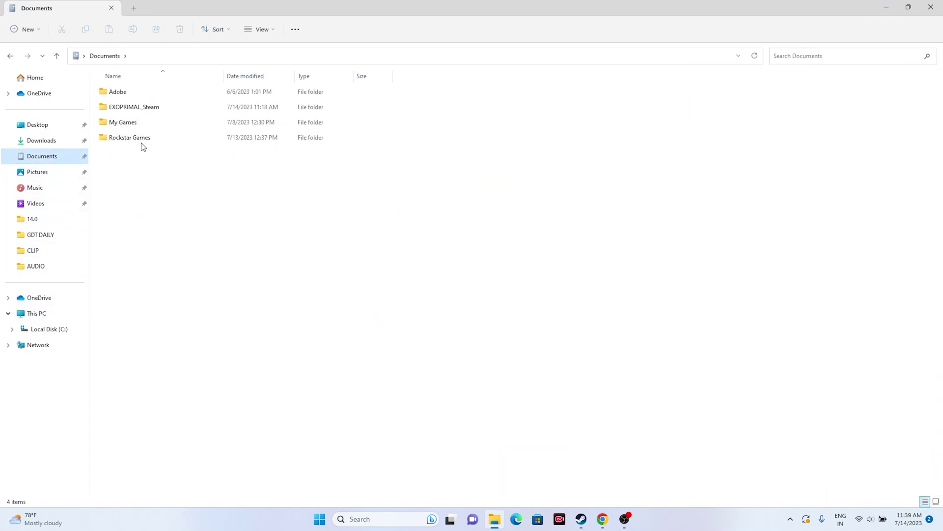
click(150, 113)
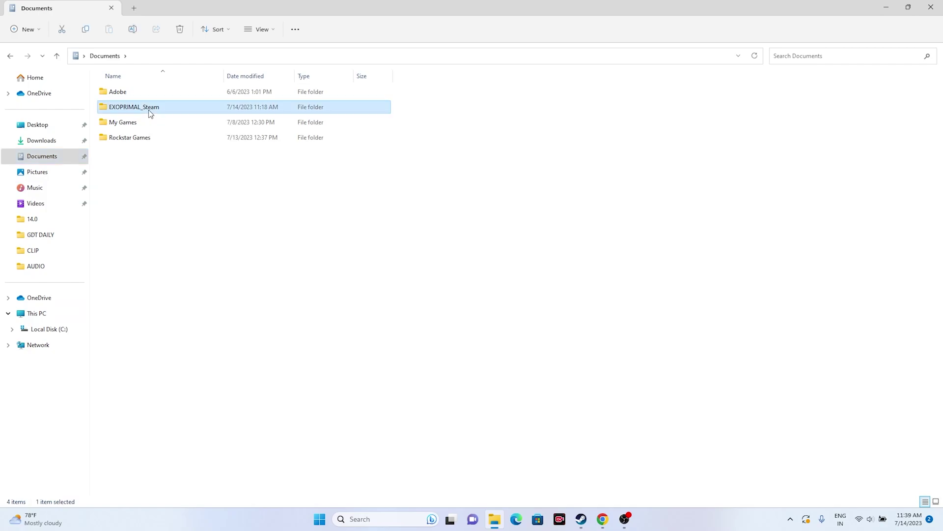
right_click(150, 113)
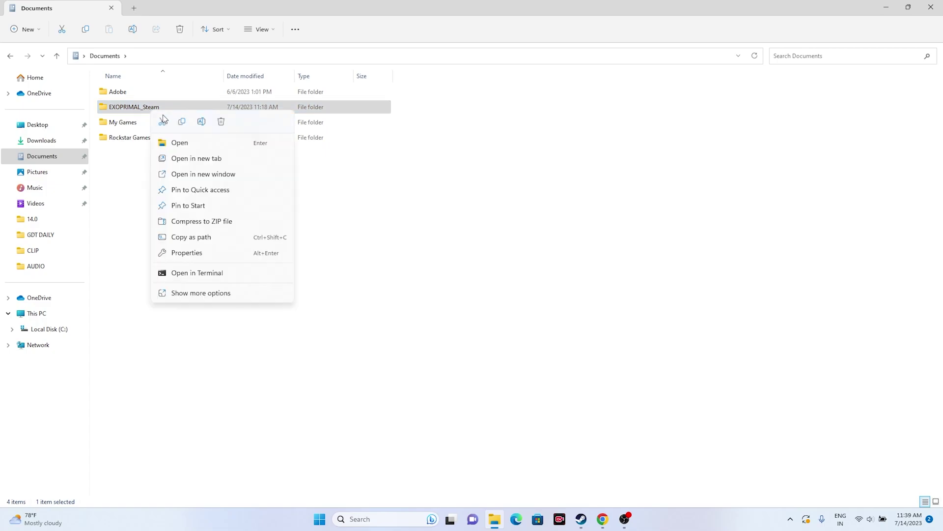
click(219, 123)
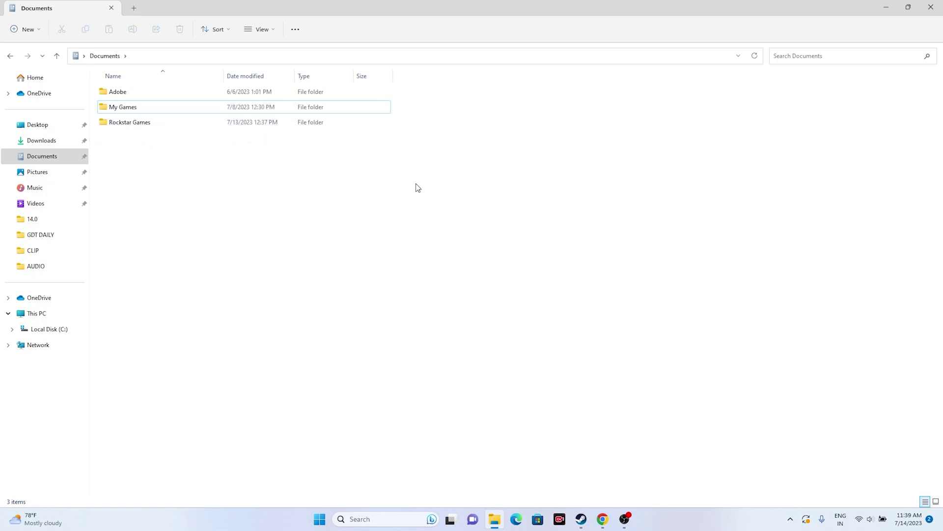
click(930, 7)
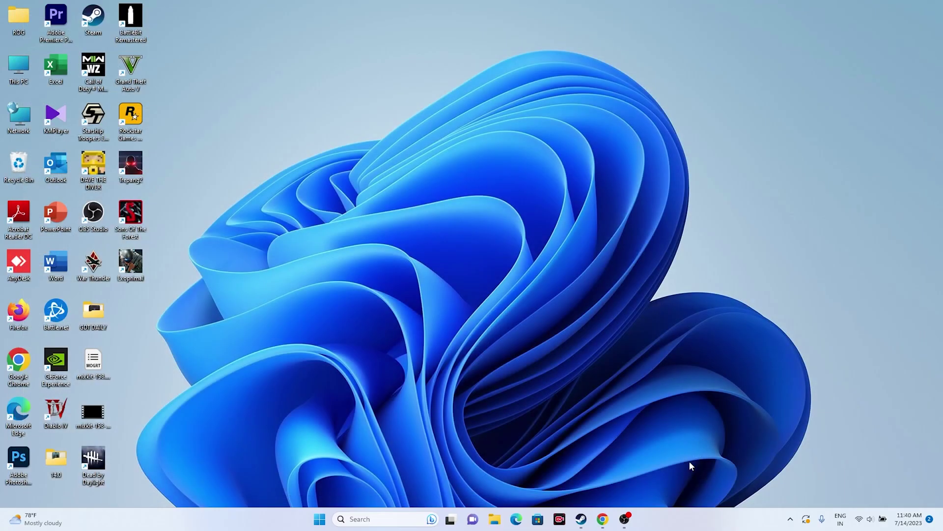
Minimize Steam and open the Windows Defender Firewall's allowed apps list under System and Security in Control Panel.
click(581, 519)
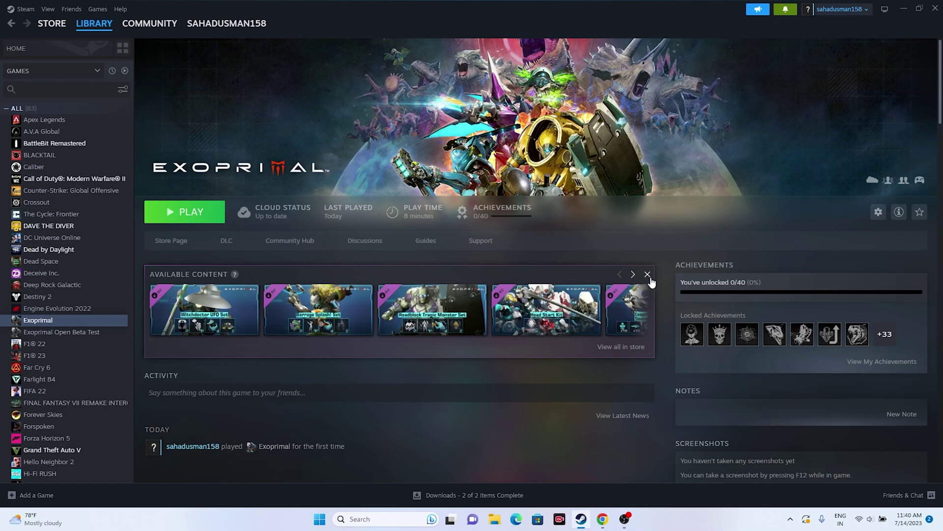
click(903, 9)
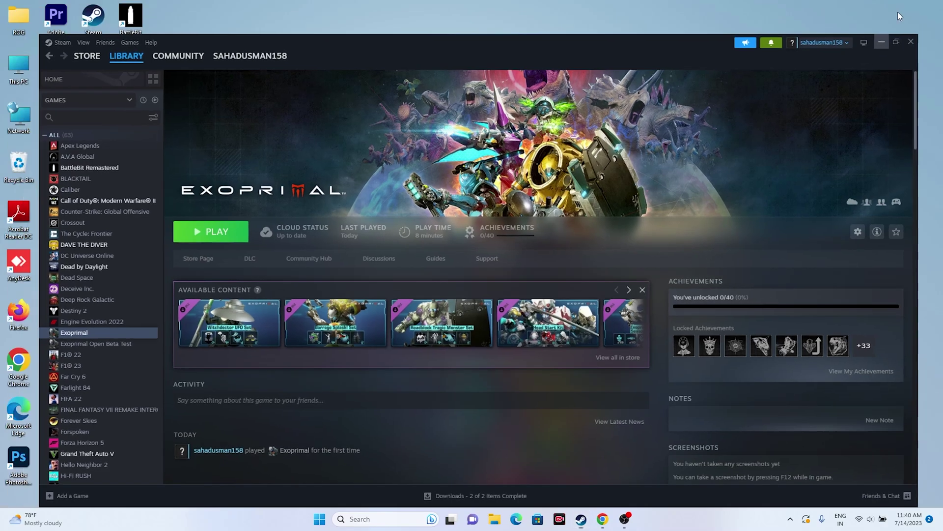
click(359, 519)
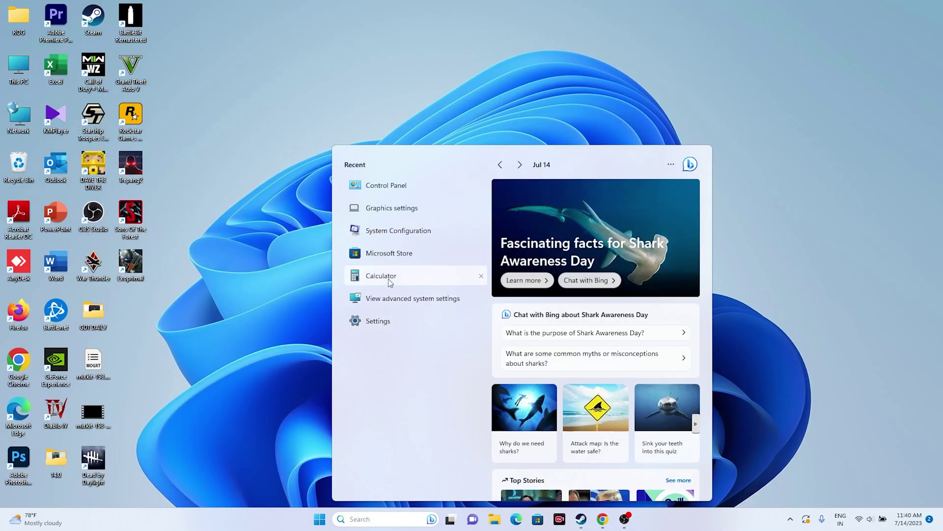
click(410, 188)
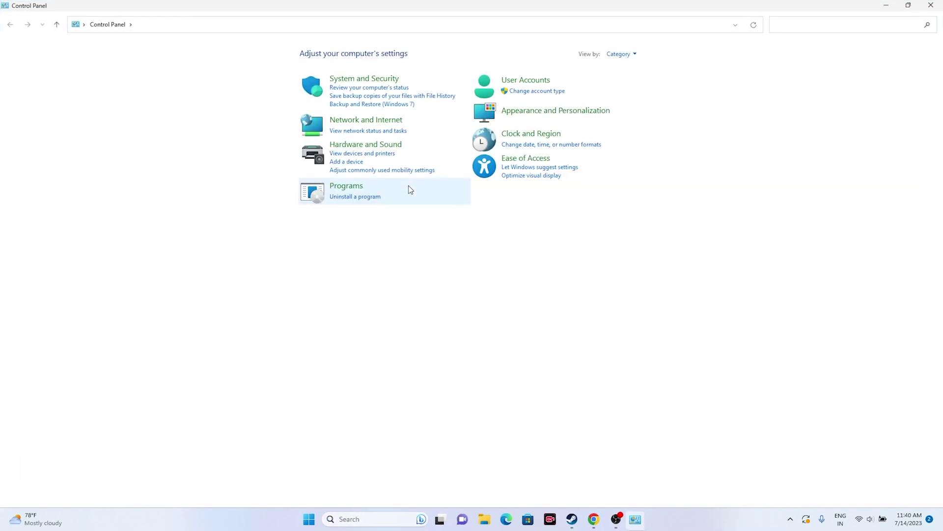
click(354, 79)
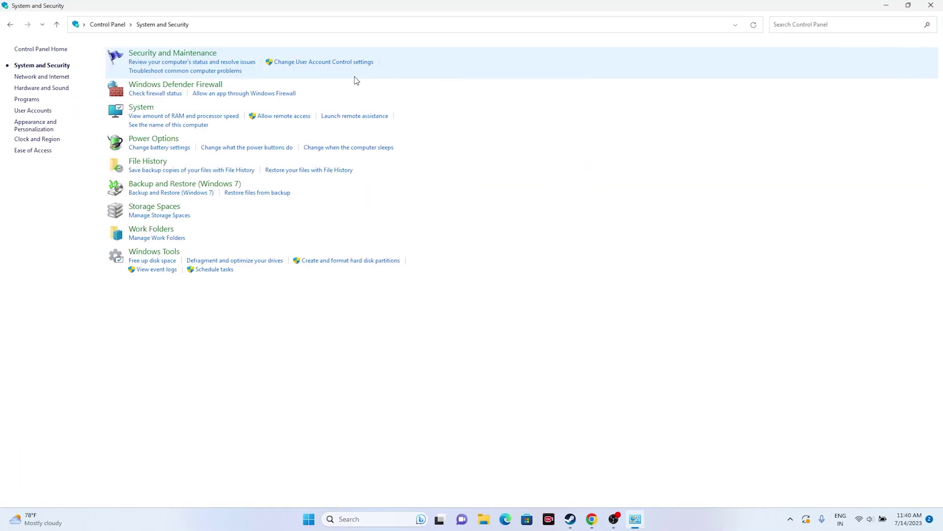
click(181, 87)
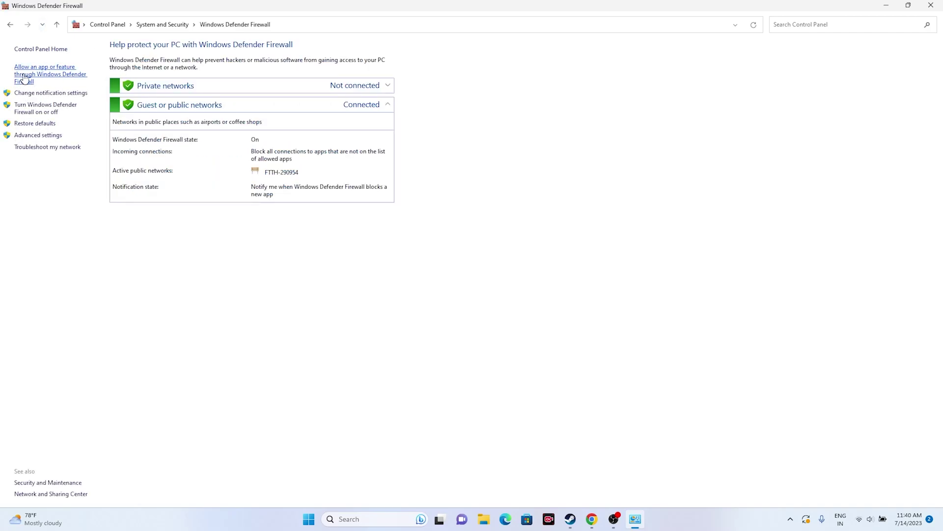
click(24, 78)
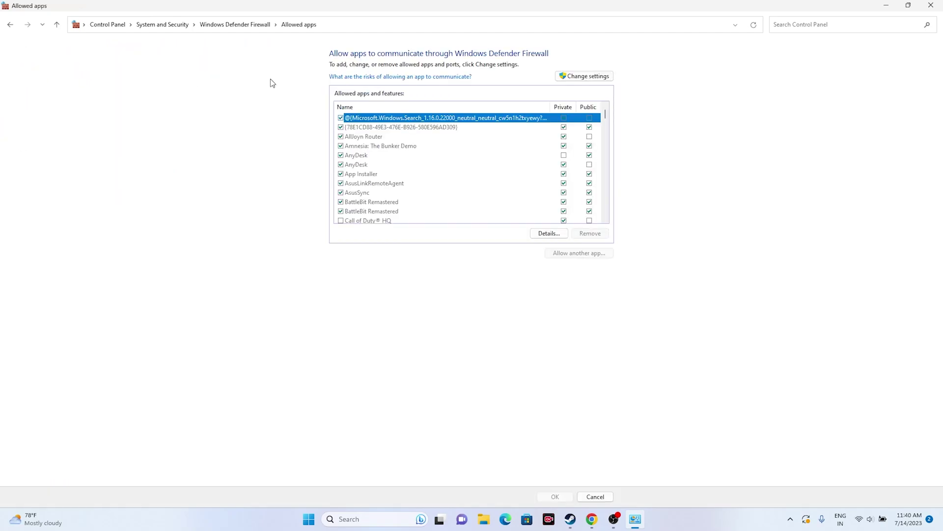
Look for Exoprimal in the allowed apps list, enable changing the settings and start browsing for another app to allow.
scroll(406, 143, down, 3)
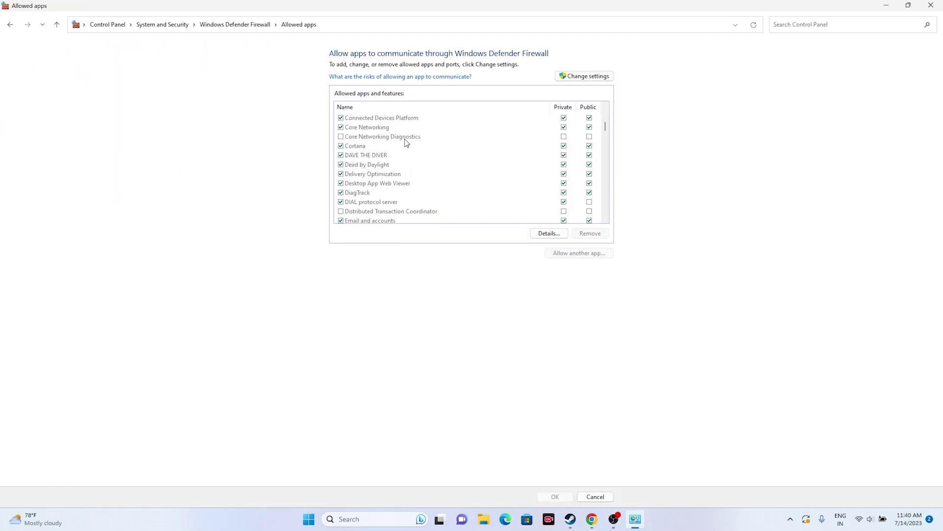
key(Home)
scroll(406, 142, down, 15)
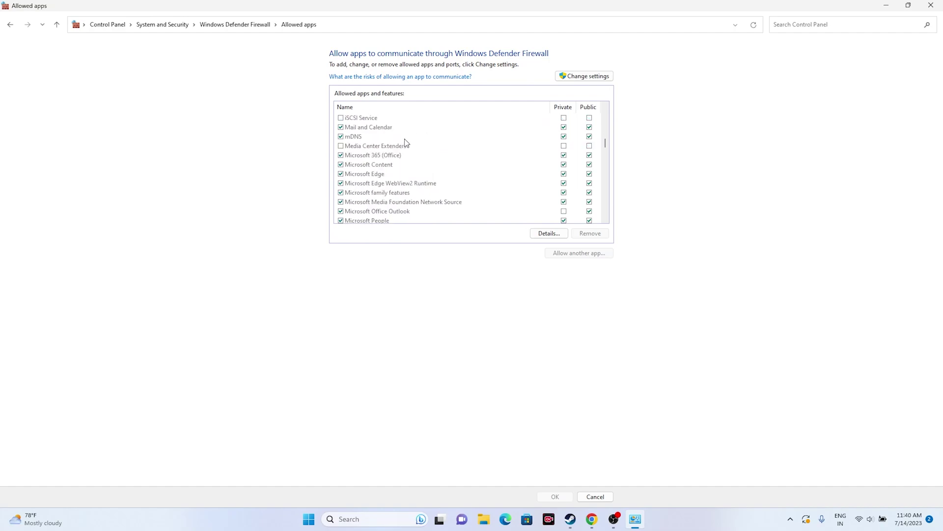
scroll(405, 142, down, 15)
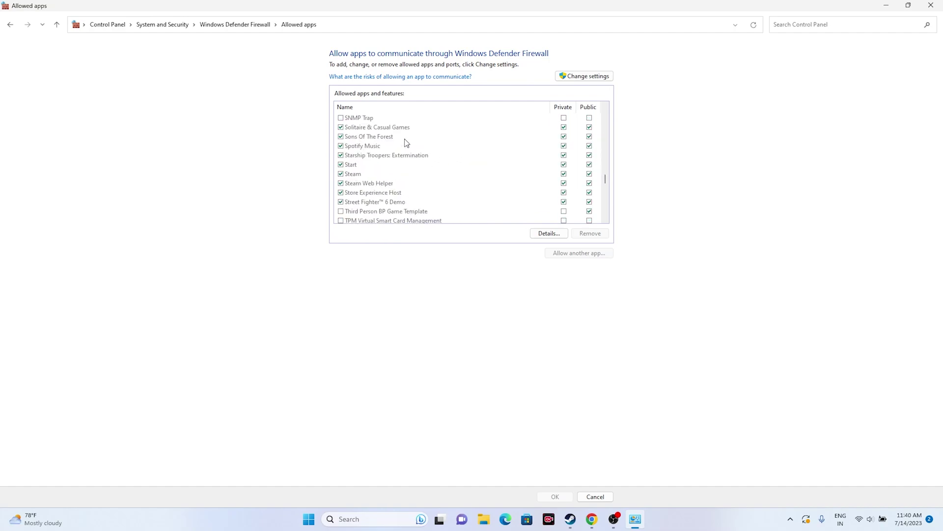
scroll(405, 142, up, 20)
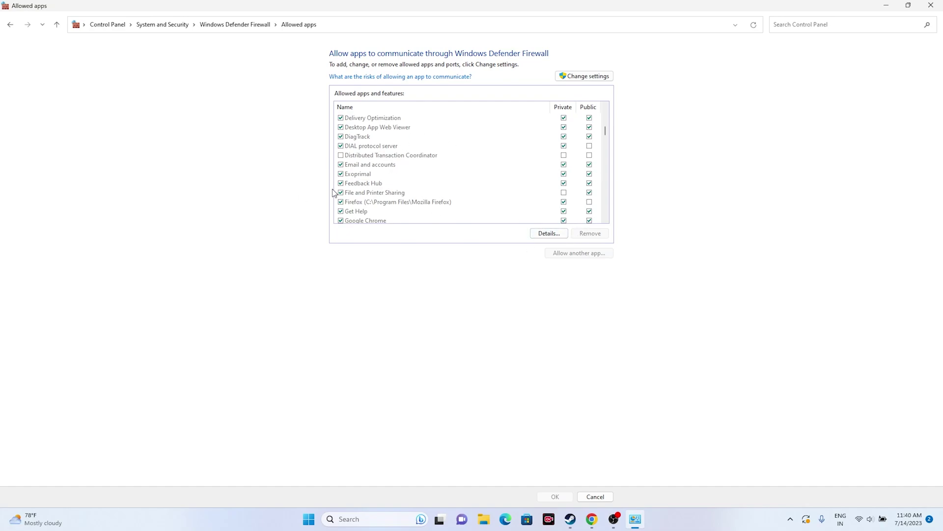
click(589, 79)
click(583, 255)
click(549, 304)
Browse to the Steam folder inside Program Files (x86) on Local Disk (C:).
scroll(400, 332, down, 1)
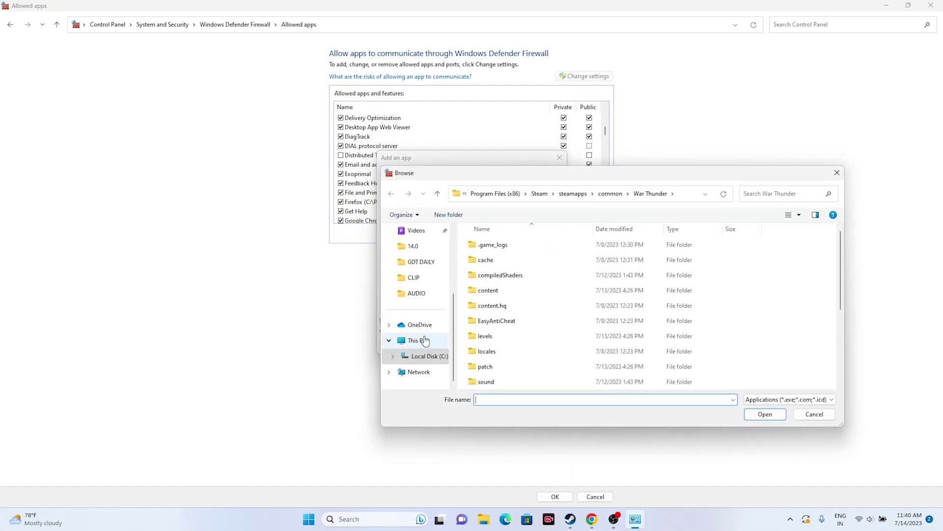
click(417, 340)
double_click(529, 256)
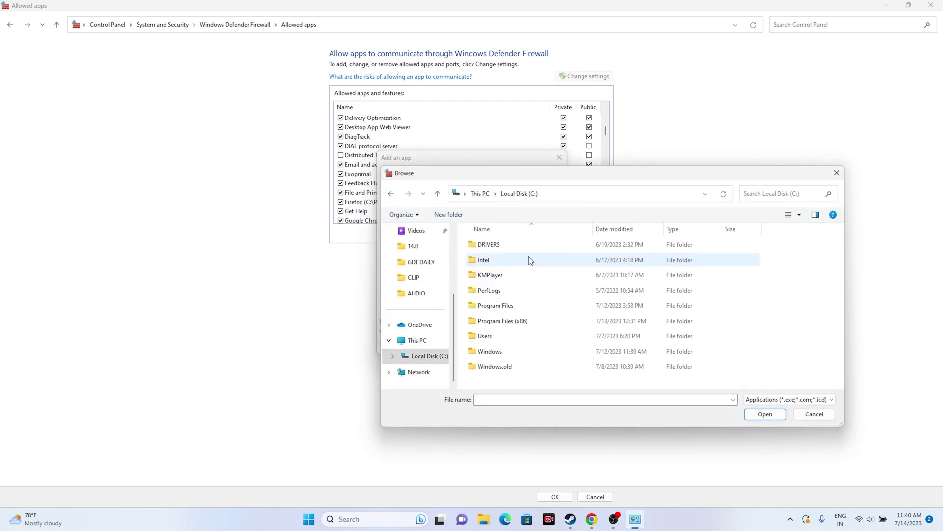
double_click(506, 321)
scroll(506, 300, down, 4)
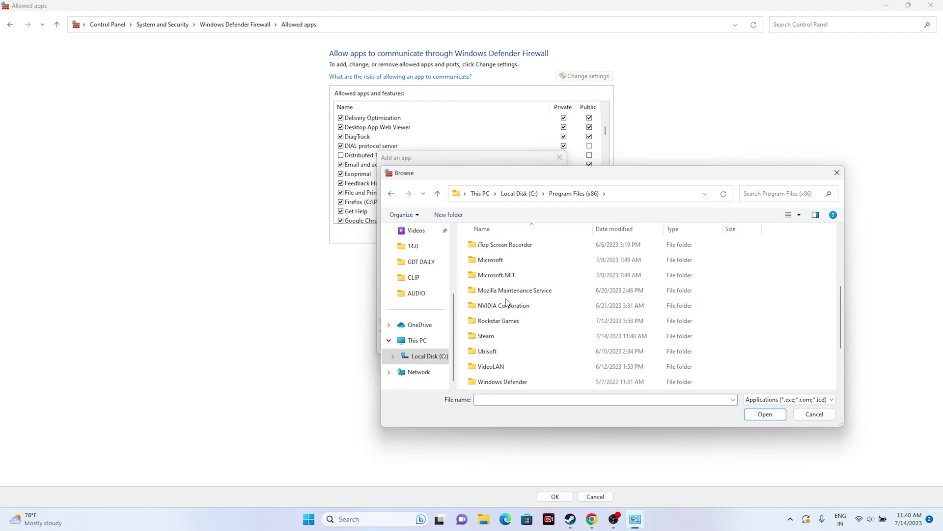
click(501, 293)
double_click(501, 292)
scroll(501, 294, down, 3)
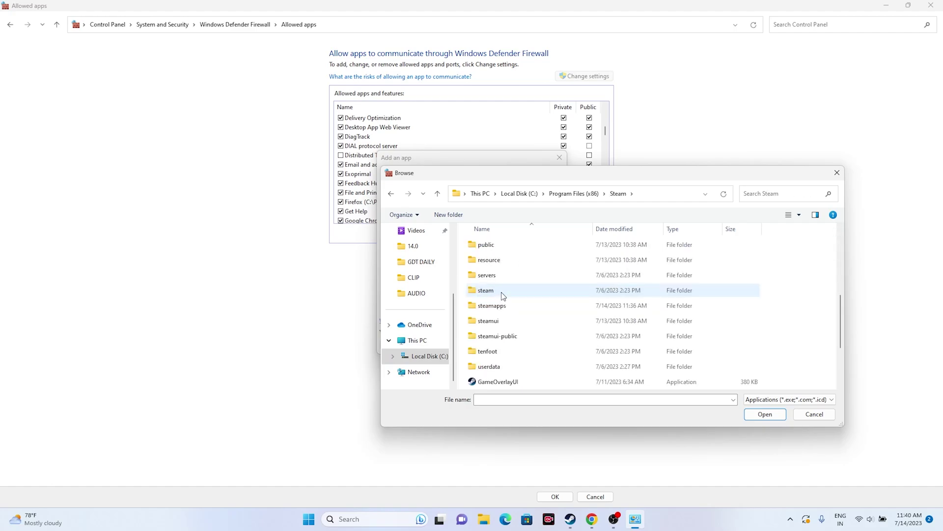
Choose the EXOPRIMAL application in steamapps\common\Exoprimal as the app to allow.
double_click(503, 305)
double_click(490, 245)
scroll(506, 276, down, 2)
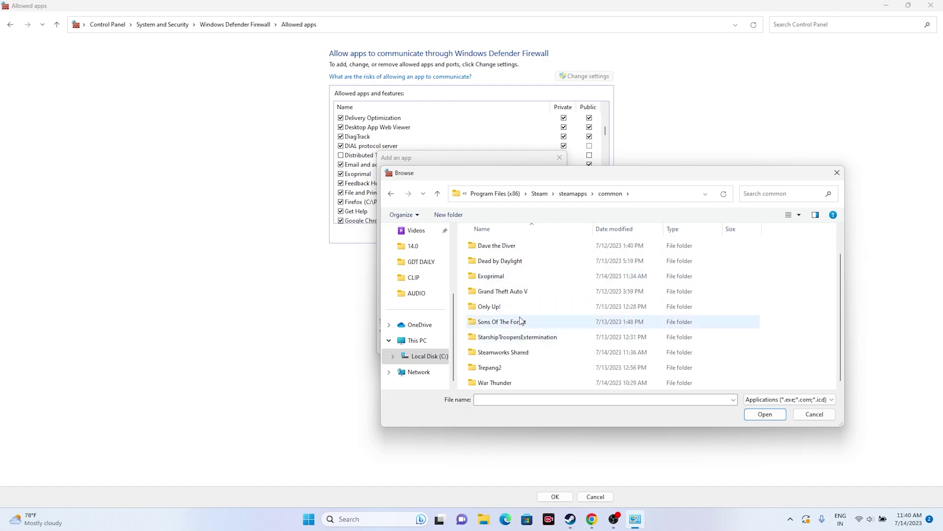
double_click(499, 277)
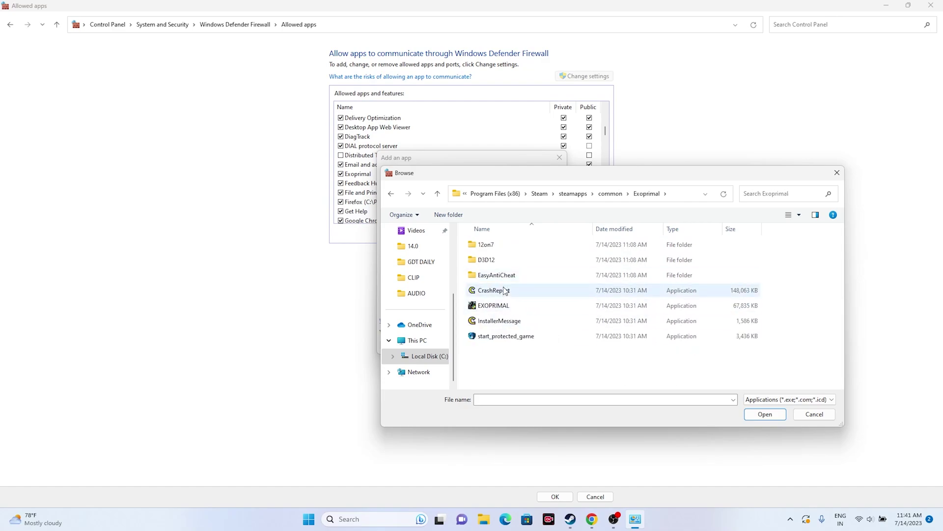
click(511, 306)
click(766, 414)
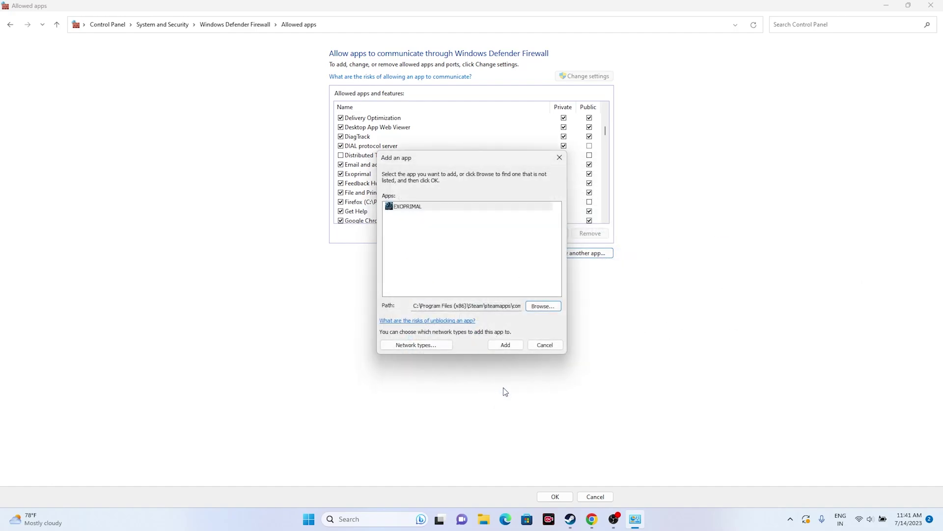
Add EXOPRIMAL to the firewall's allowed apps, allow it on private networks as well and close the window.
click(506, 347)
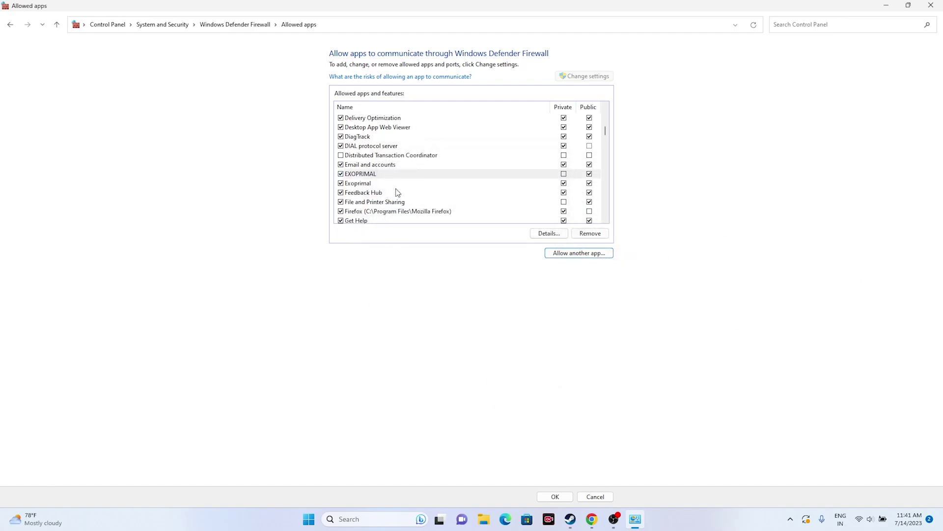
click(563, 174)
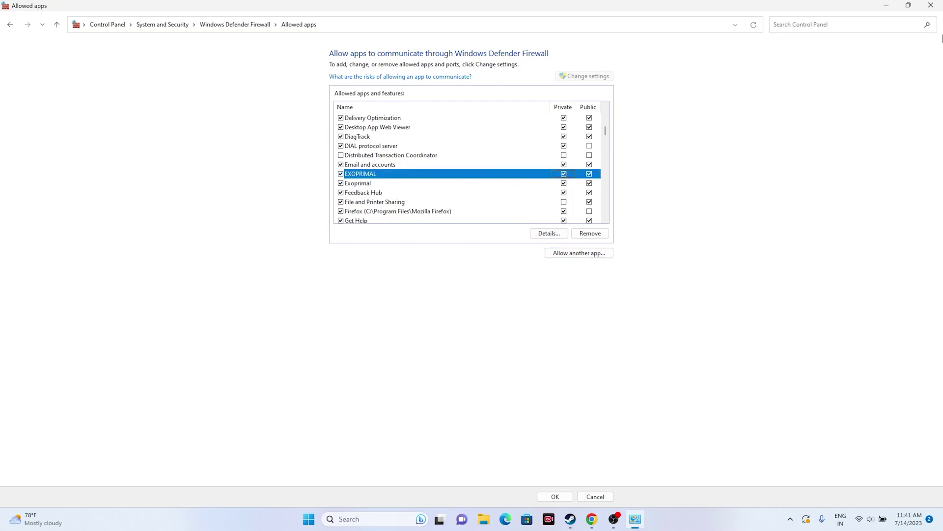
click(940, 5)
Bring up Steam and minimise it, and open the services list in System Configuration.
click(582, 519)
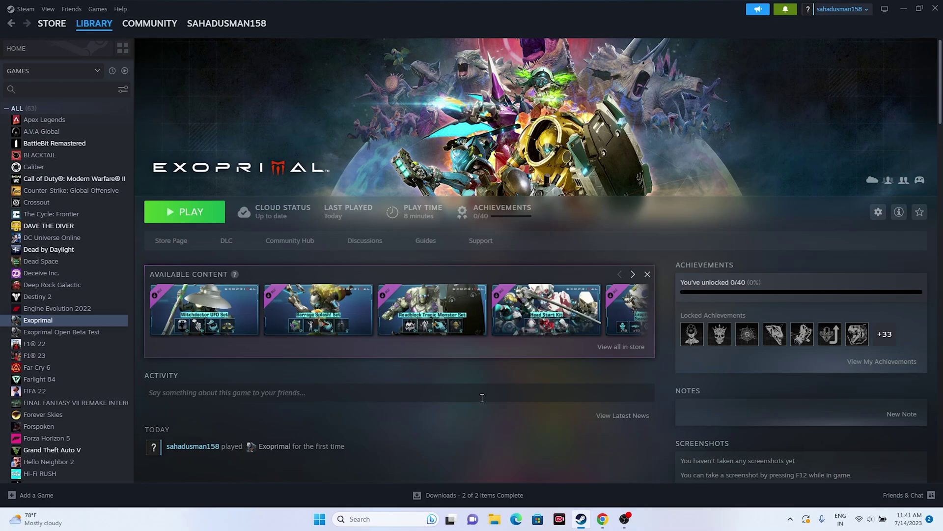
click(904, 8)
click(397, 525)
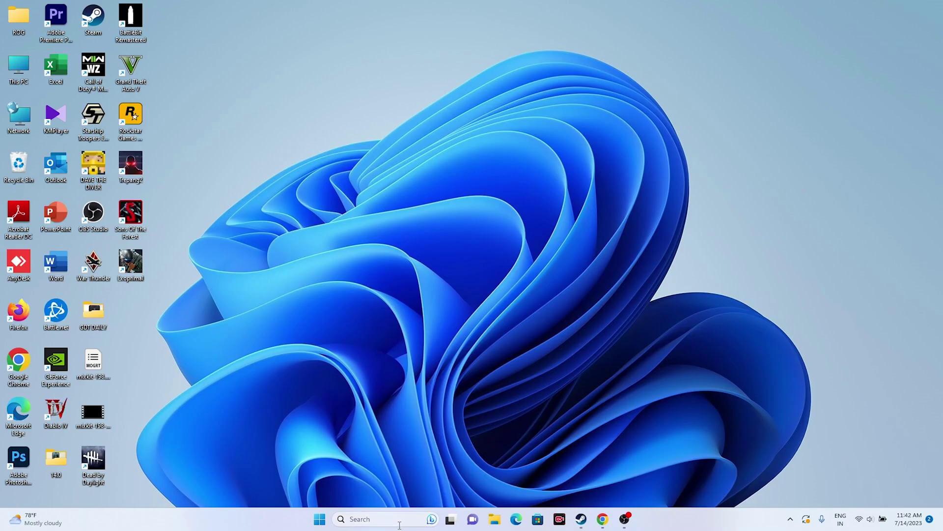
click(420, 231)
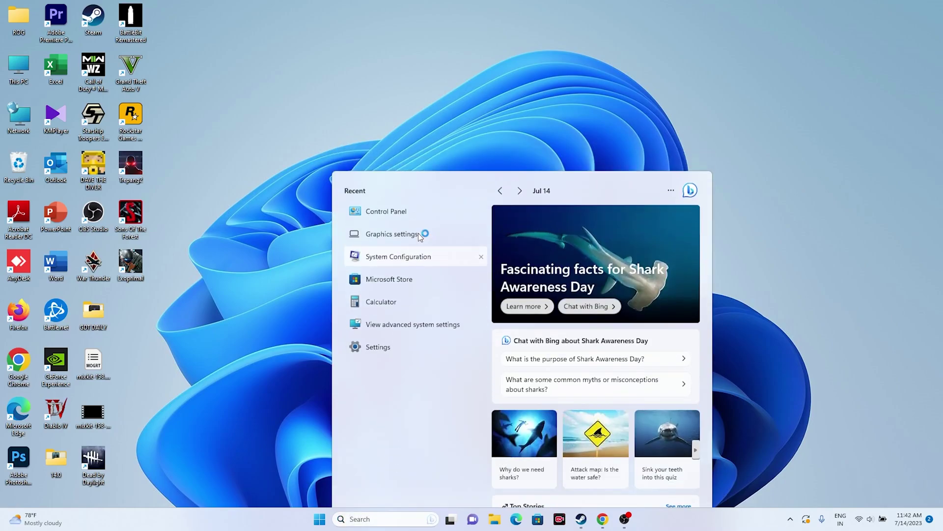
click(389, 183)
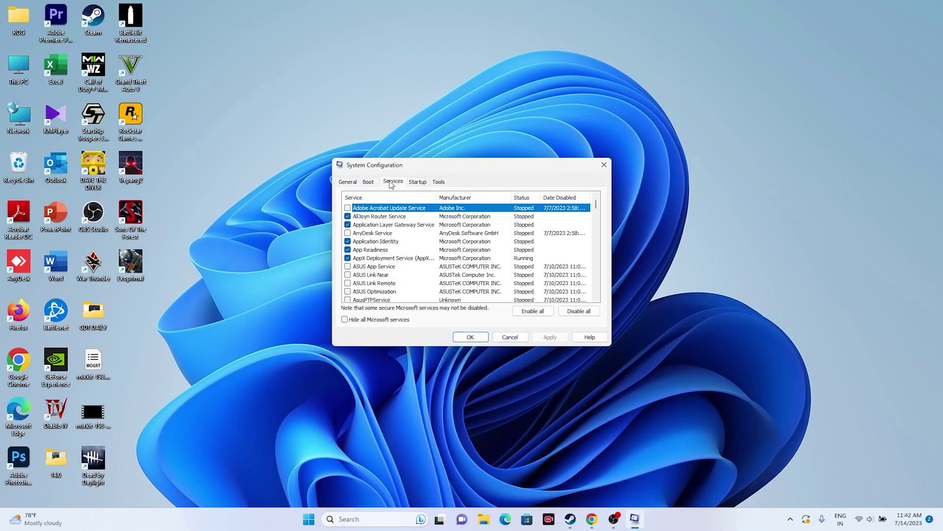
Hide all Microsoft services, apply the configuration with the remaining services disabled and dismiss the restart prompt.
click(345, 320)
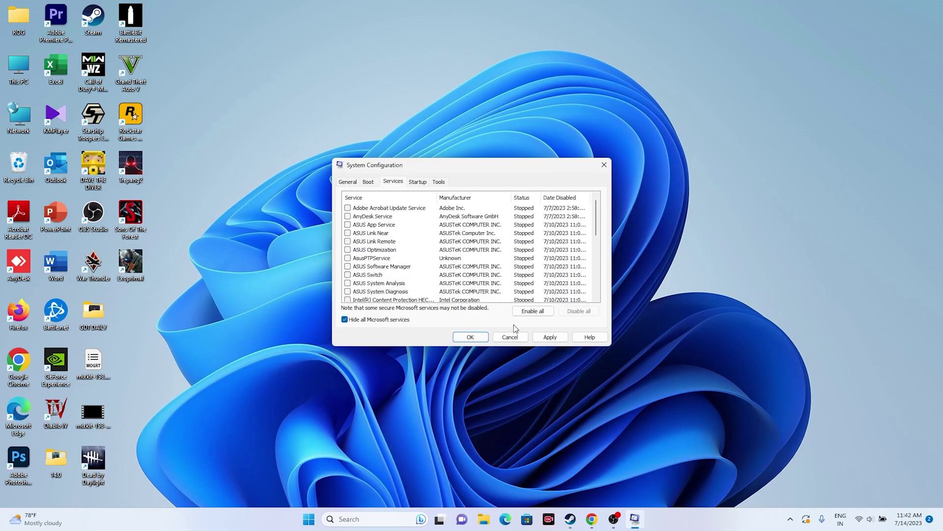
click(549, 337)
click(470, 337)
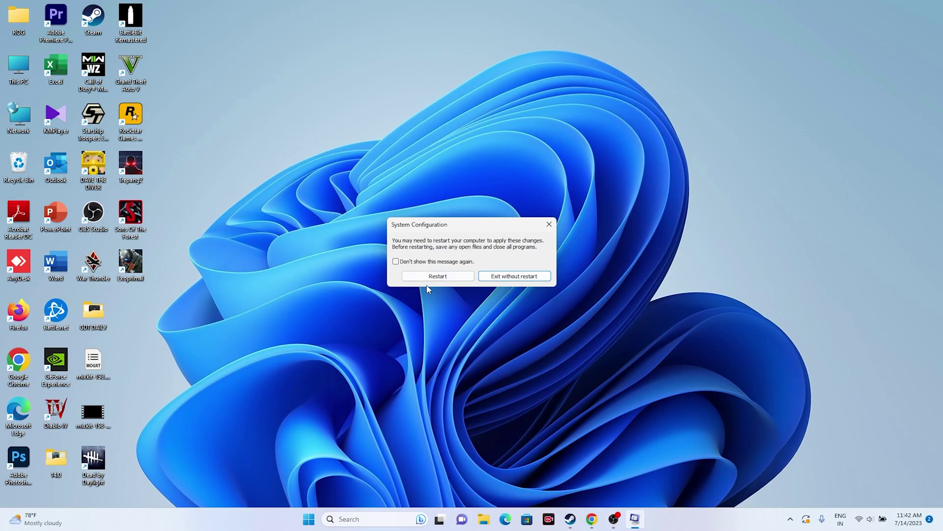
click(549, 224)
Switch to Steam, enter -dx11 as Exoprimal's launch option, replace it with -dx12 and close the game's properties.
click(581, 519)
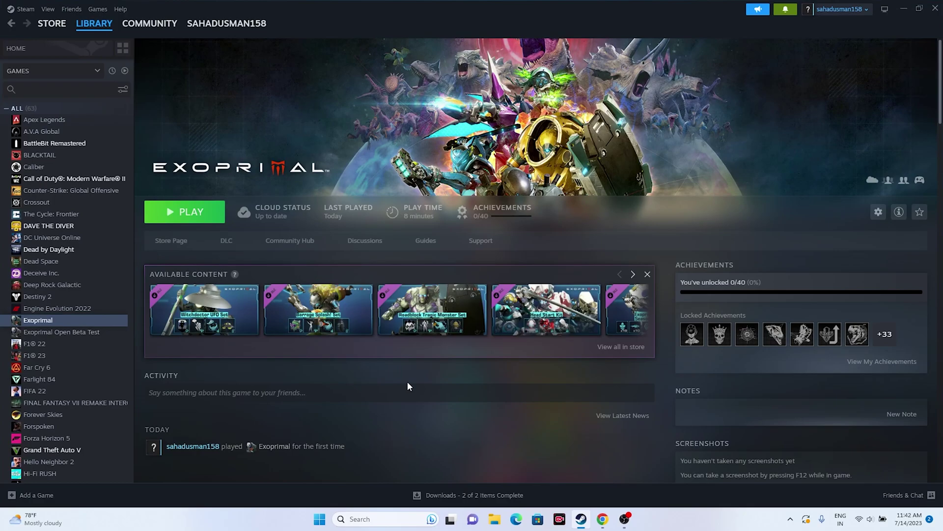
right_click(59, 320)
click(87, 393)
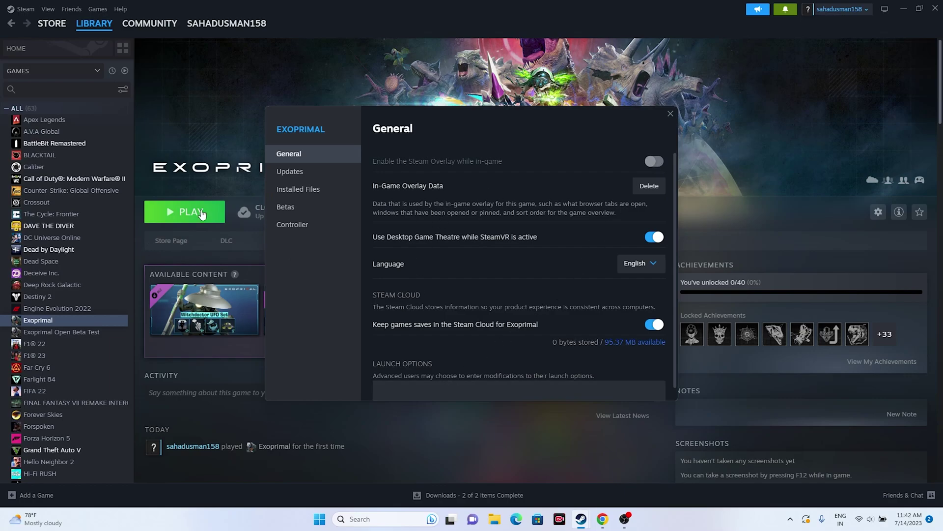
scroll(408, 275, down, 1)
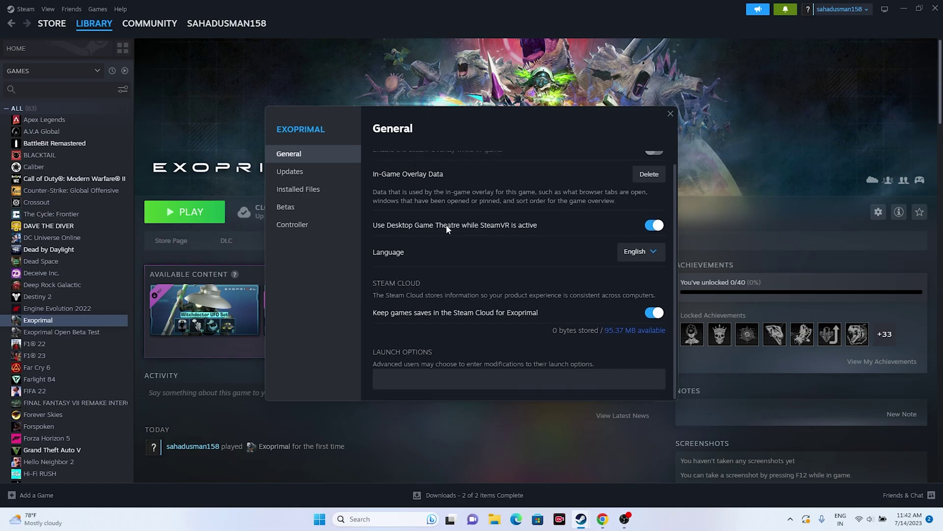
click(423, 388)
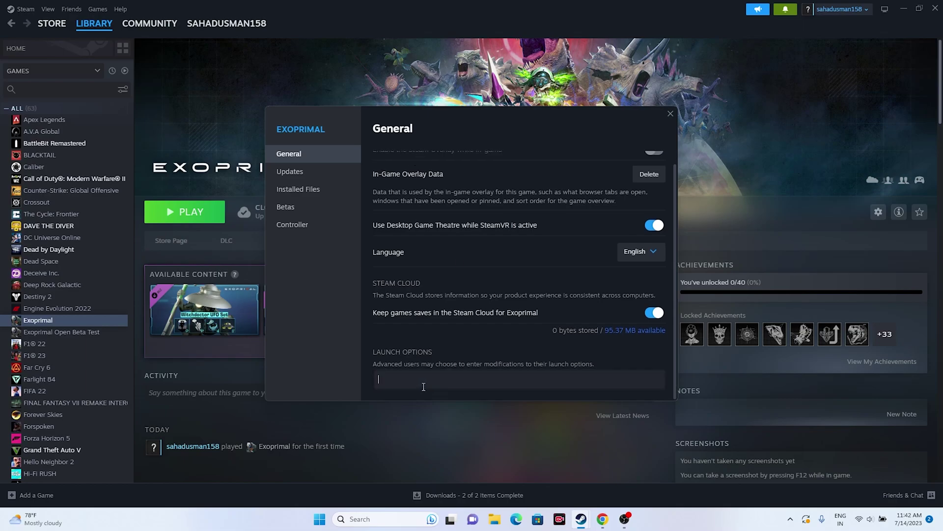
text(-dx11)
key(BackSpace)
text(2)
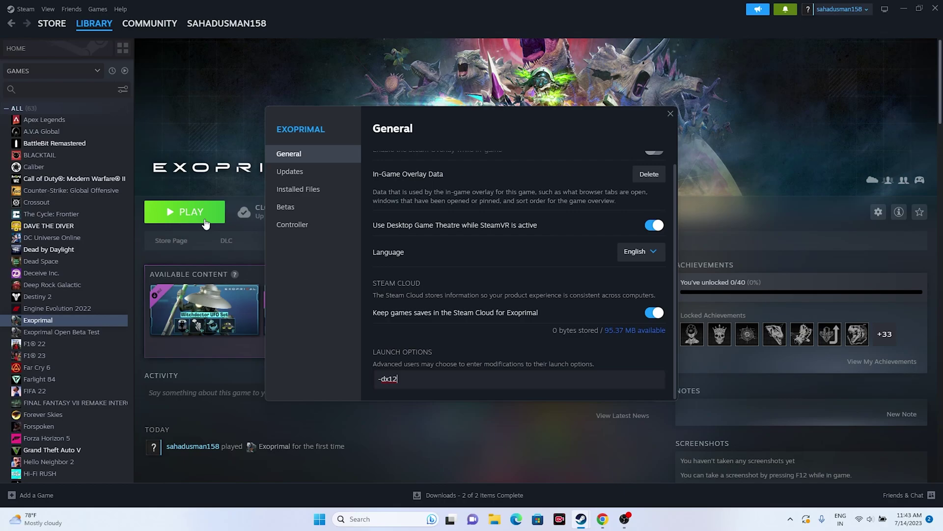
click(671, 115)
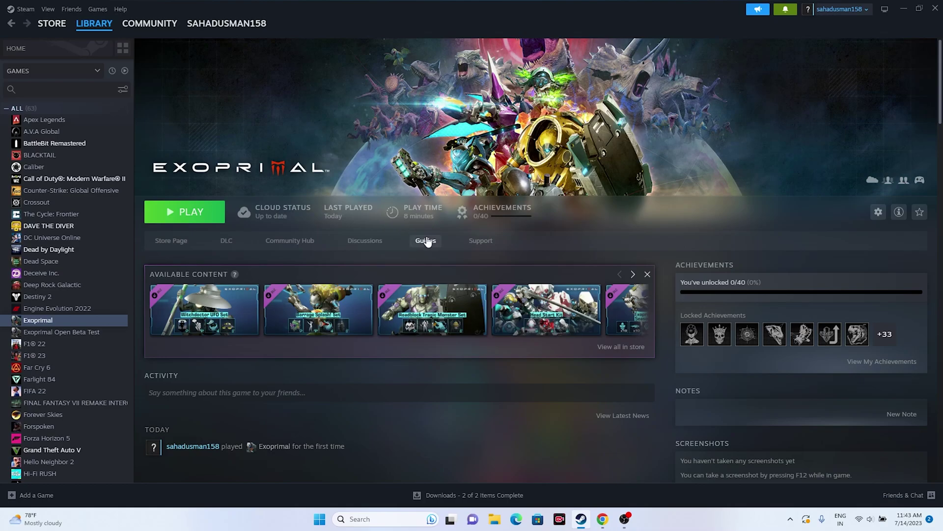
Minimise Steam, open the Windows Graphics settings and look through the custom app list for Exoprimal.
click(904, 10)
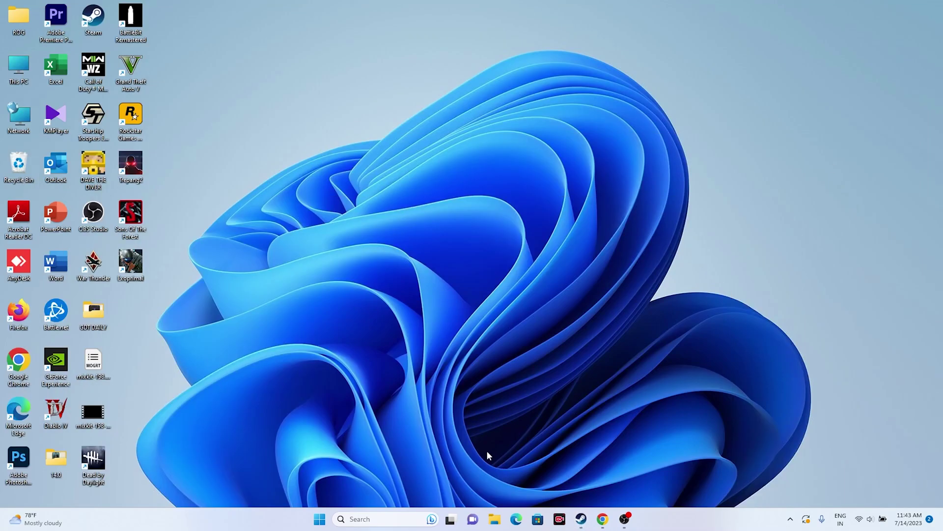
click(384, 518)
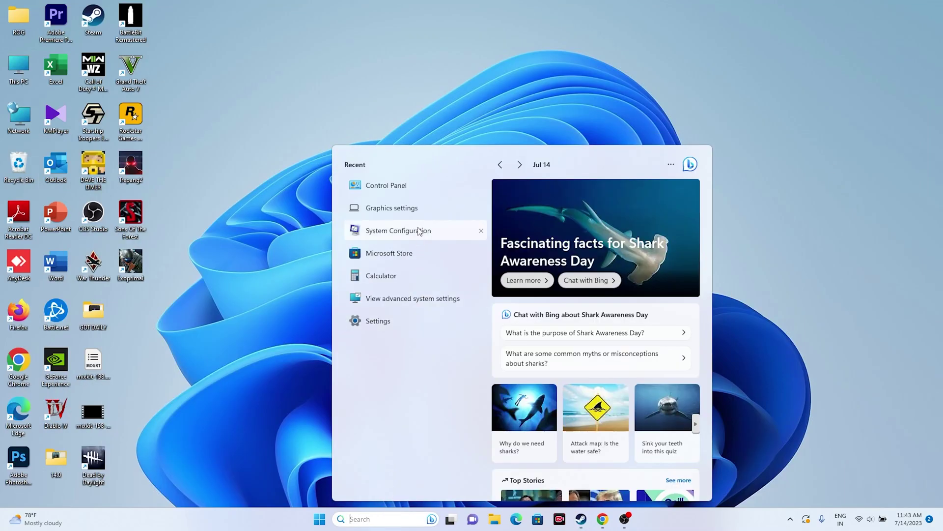
click(419, 208)
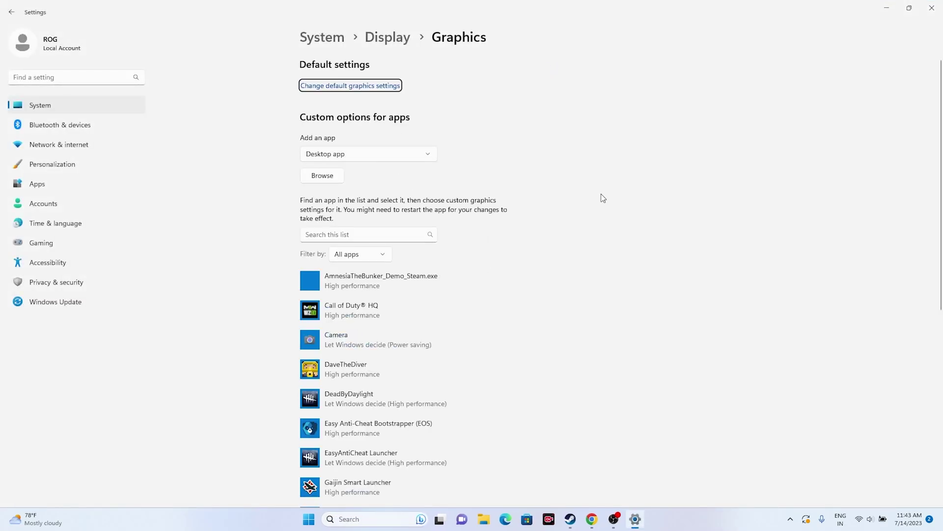
scroll(494, 228, down, 2)
scroll(505, 223, down, 2)
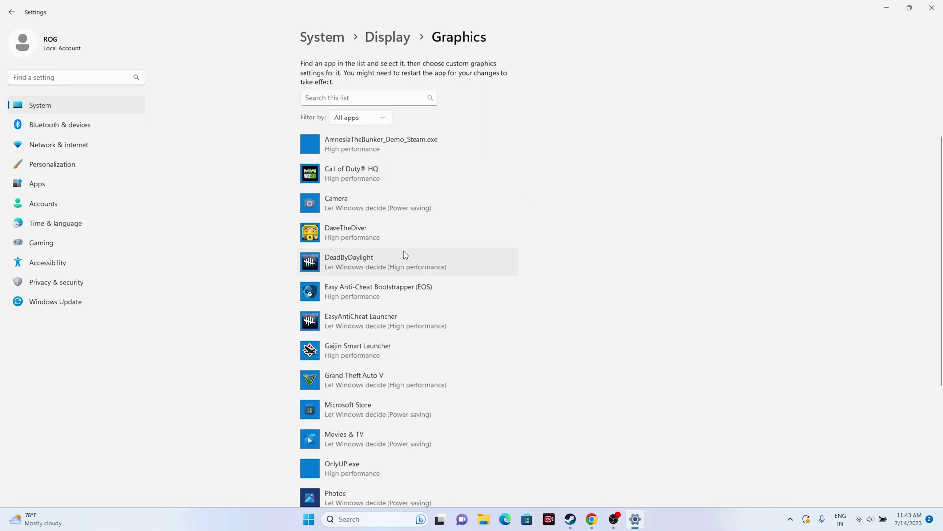
scroll(565, 225, down, 6)
scroll(565, 226, up, 8)
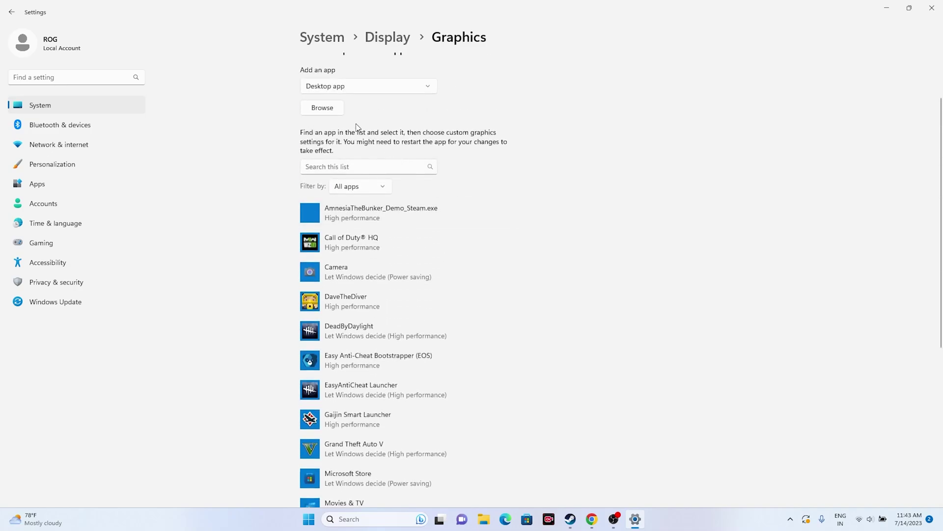
Start browsing for a desktop app to add and go to the Steam folder inside Program Files (x86) on Local Disk (C:).
click(326, 107)
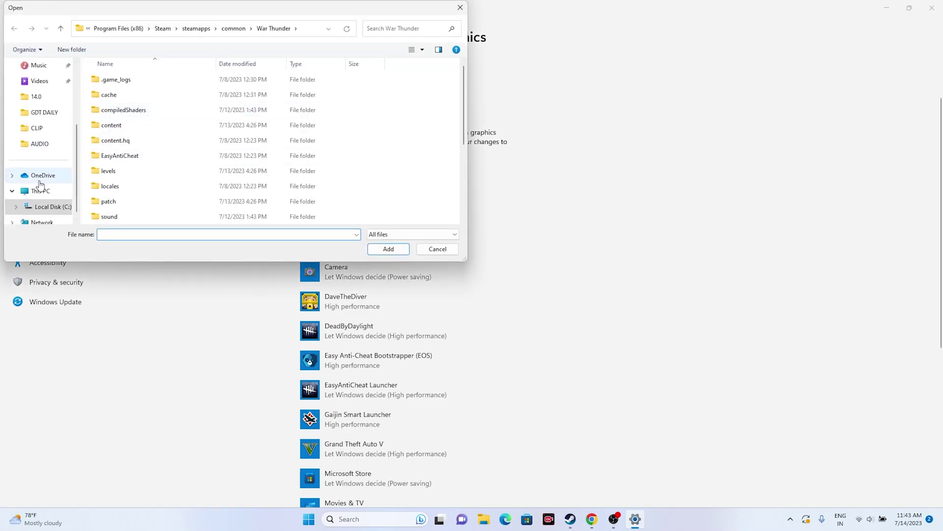
click(46, 188)
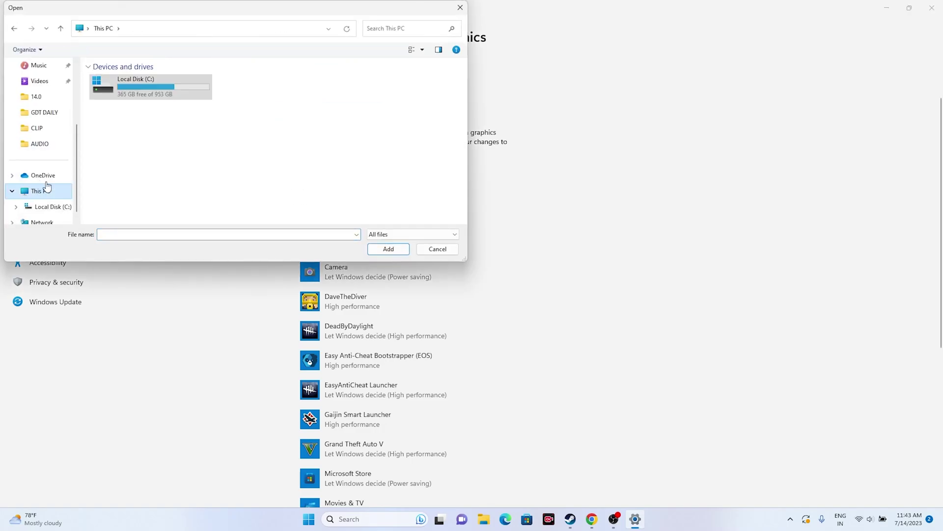
double_click(156, 92)
double_click(166, 153)
scroll(163, 149, down, 5)
click(126, 112)
double_click(126, 98)
Add the EXOPRIMAL application from steamapps\common\Exoprimal to the custom graphics apps.
scroll(132, 164, down, 4)
double_click(135, 140)
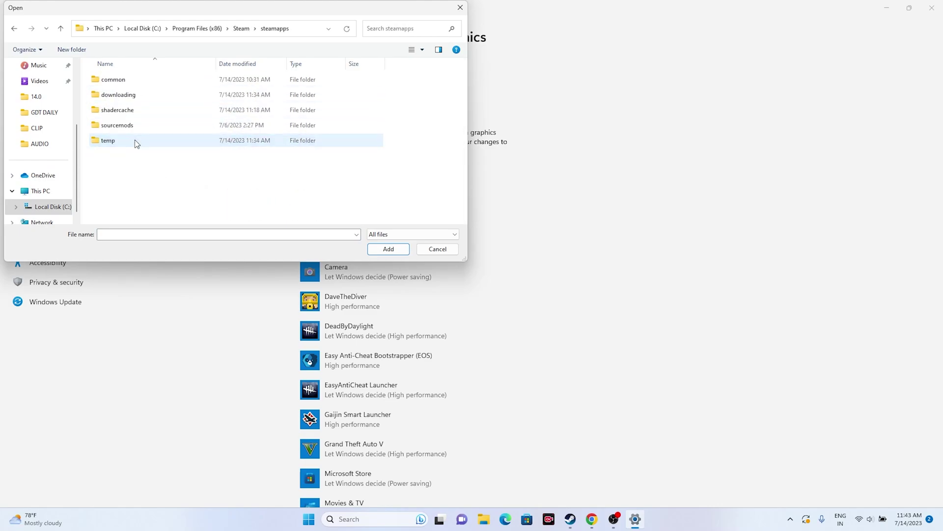
double_click(130, 82)
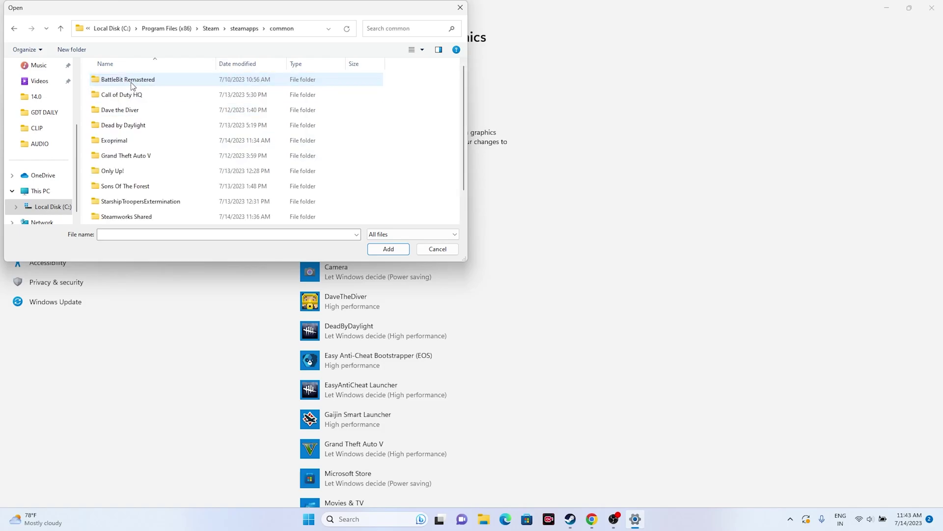
double_click(131, 142)
click(134, 142)
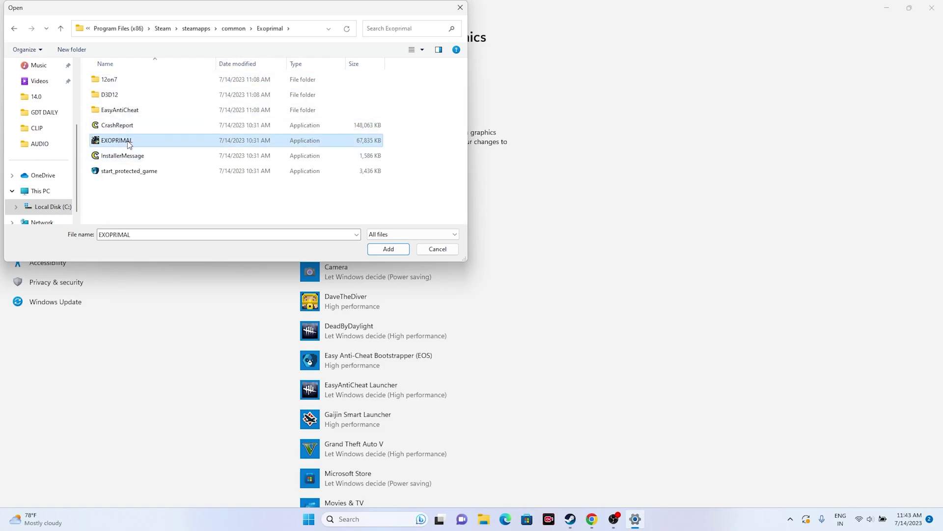
click(386, 249)
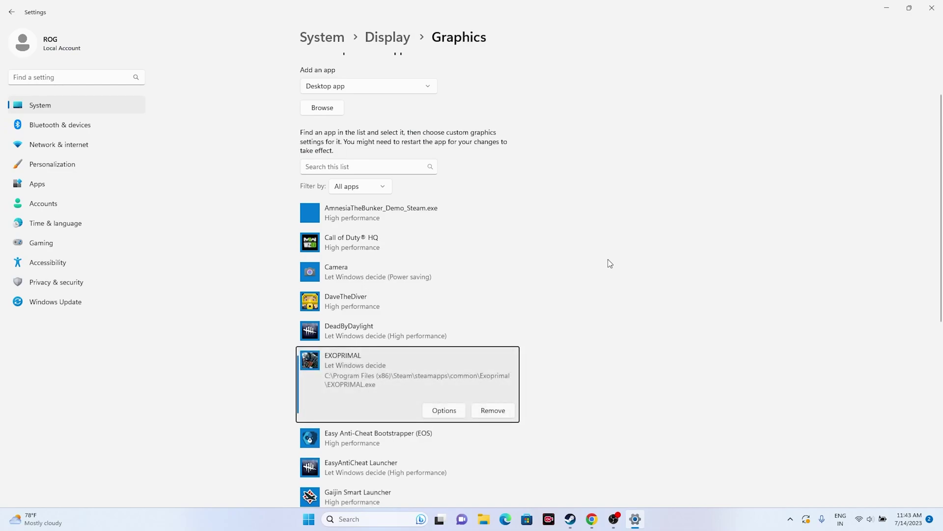
Set EXOPRIMAL's graphics preference to High performance, save it and close Settings.
click(443, 409)
click(388, 254)
click(423, 333)
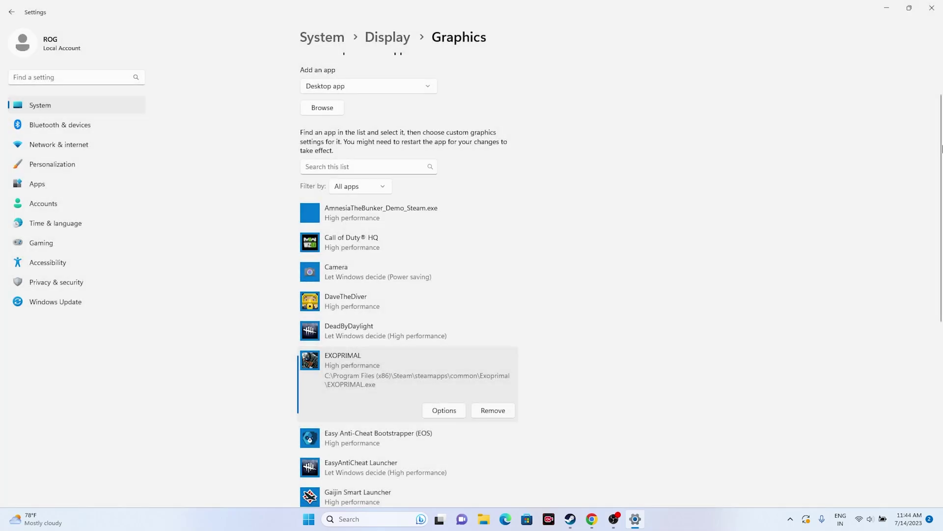
click(936, 6)
Bring up Steam and minimise it, and open the virtual memory settings from the advanced system performance options.
click(582, 519)
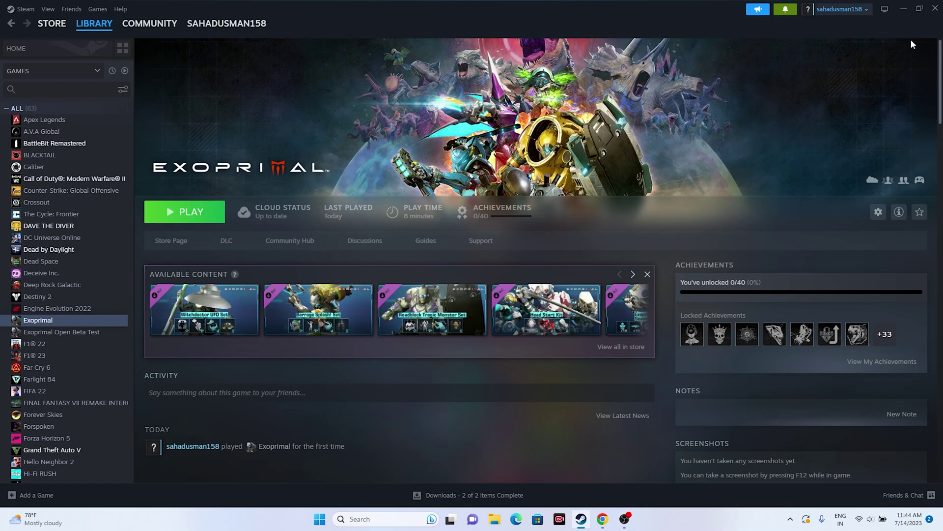
click(903, 8)
click(407, 517)
click(422, 298)
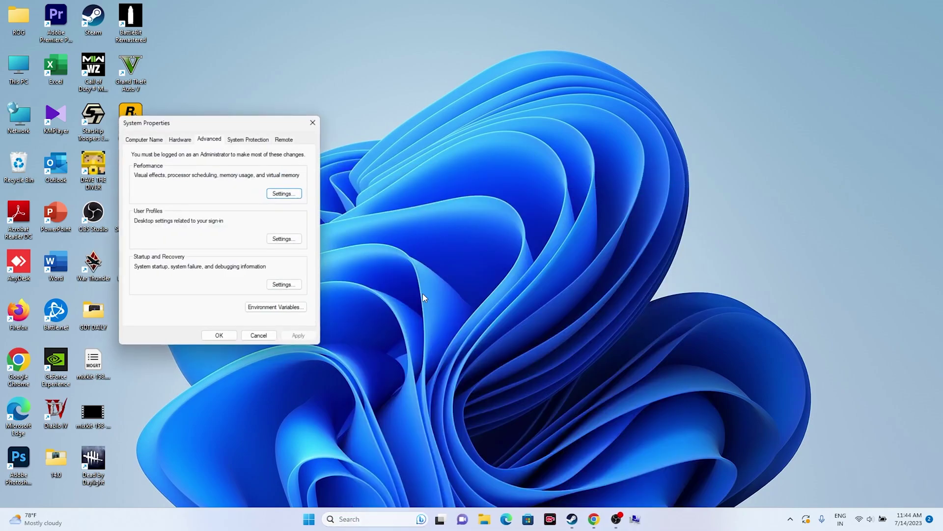
click(283, 195)
click(199, 177)
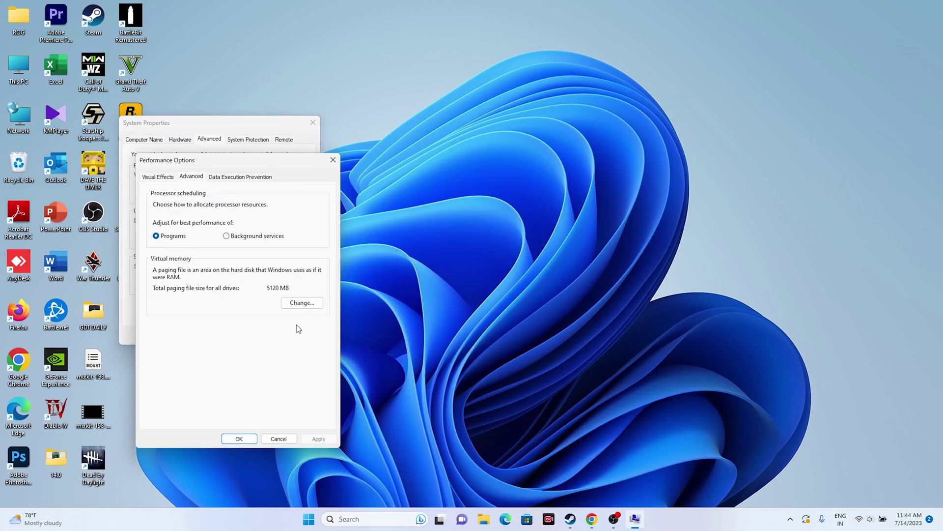
click(301, 303)
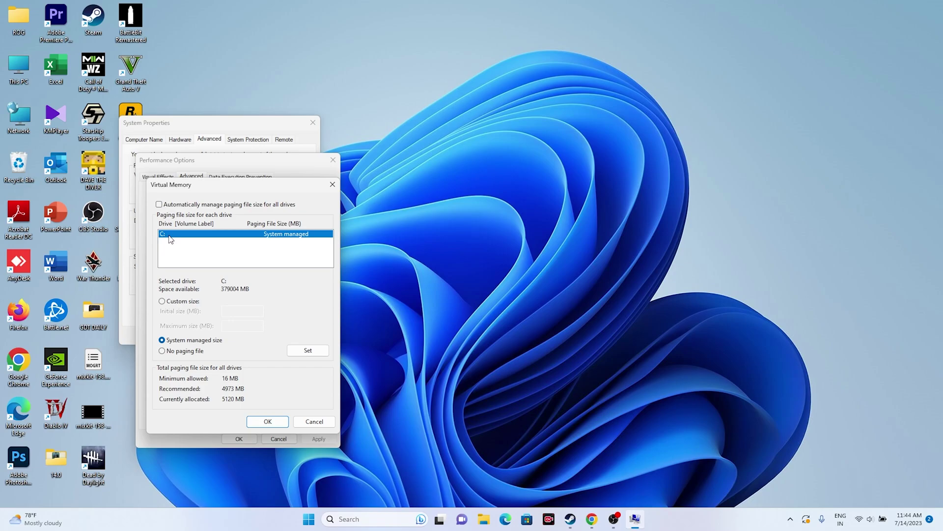
Choose a custom paging file size for drive C: and point out its initial and maximum size fields.
click(162, 301)
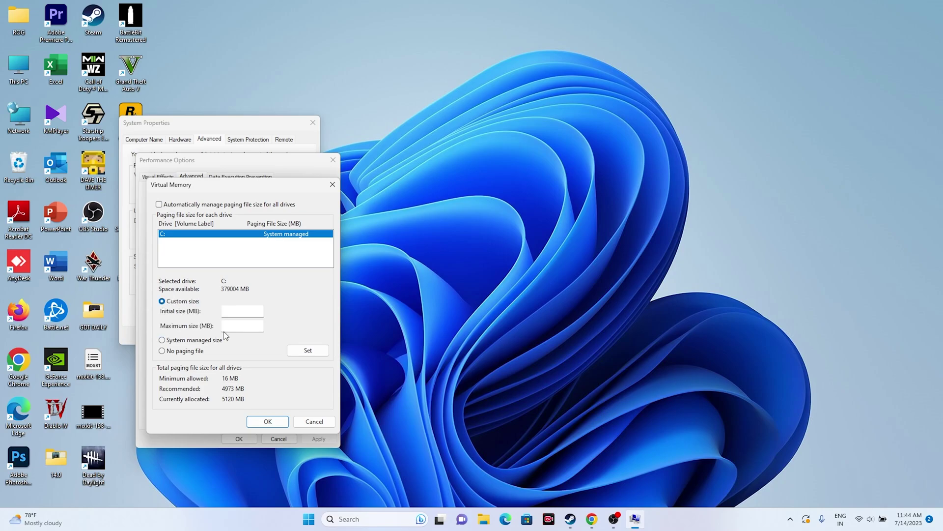
click(236, 315)
click(237, 325)
click(248, 311)
click(247, 325)
click(243, 308)
Open Calculator and multiply 32 by 1024 to convert the RAM size to megabytes.
click(390, 519)
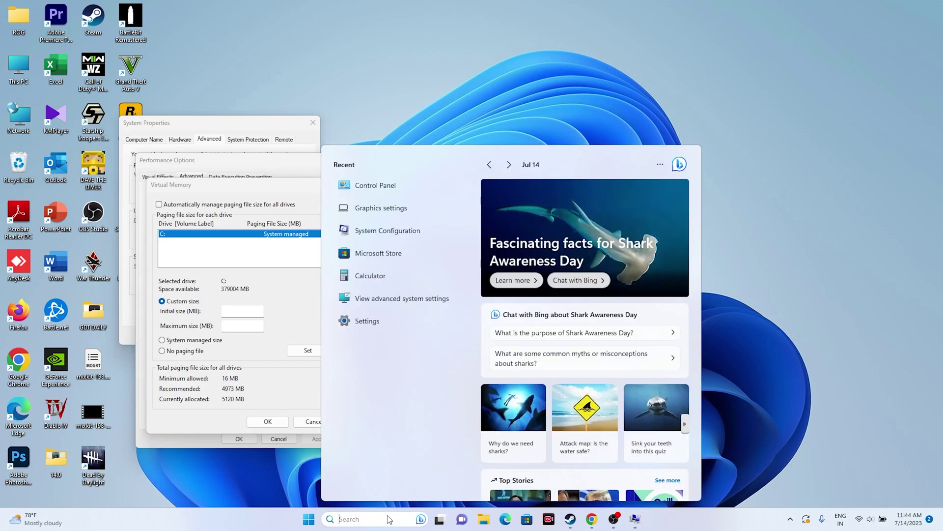
click(402, 285)
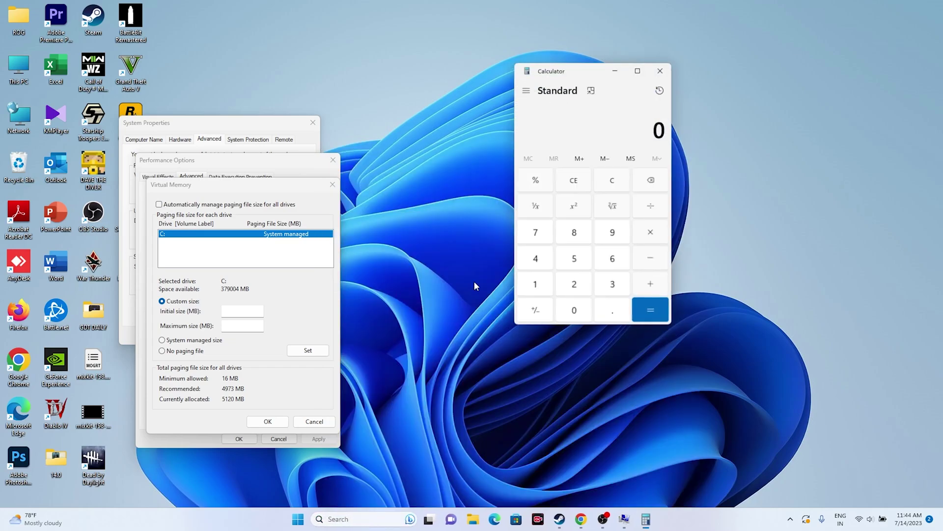
click(611, 285)
click(587, 286)
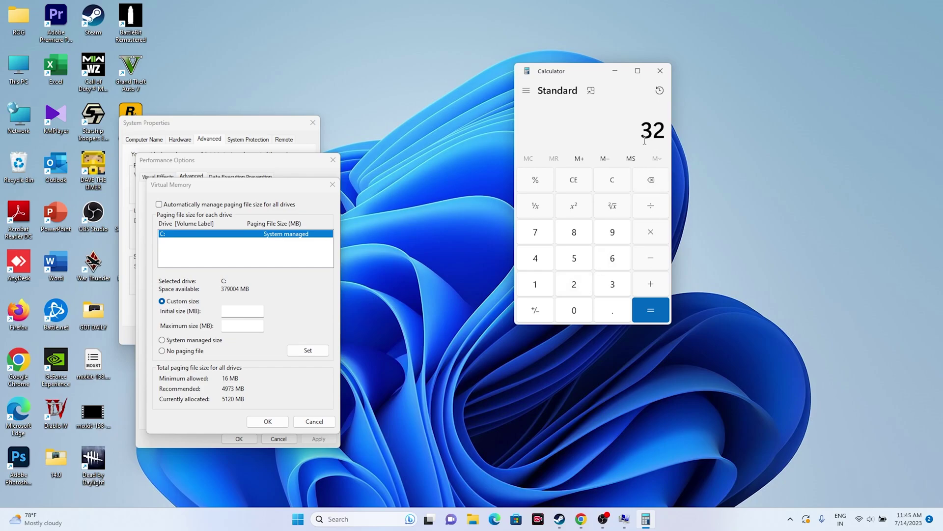
click(651, 234)
click(541, 288)
click(576, 312)
click(575, 285)
click(546, 260)
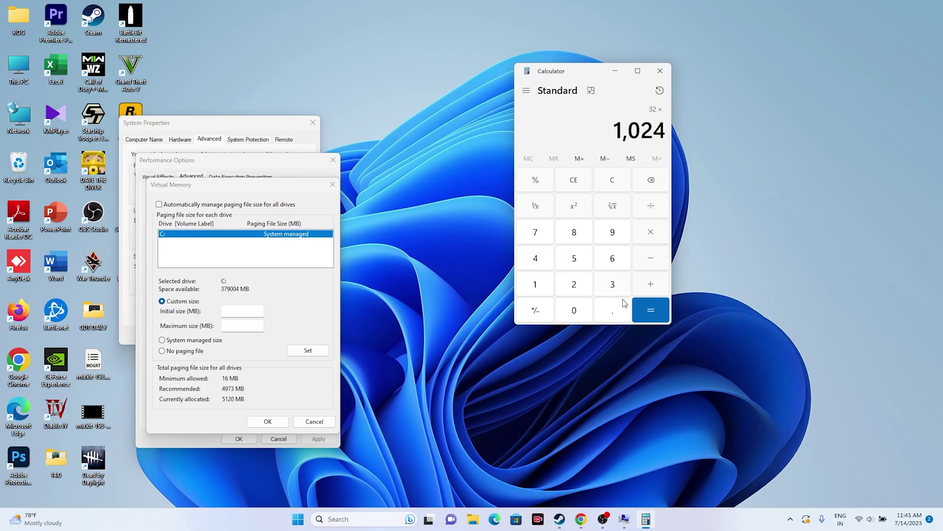
click(650, 313)
Multiply the calculated megabyte value by 1.5 for the initial paging file size.
drag(603, 133, 663, 133)
click(653, 235)
click(553, 282)
click(611, 313)
click(574, 261)
click(650, 309)
Copy the result from Calculator and paste 49,152 as the paging file's initial size in MB.
drag(602, 133, 648, 138)
right_click(649, 138)
click(688, 149)
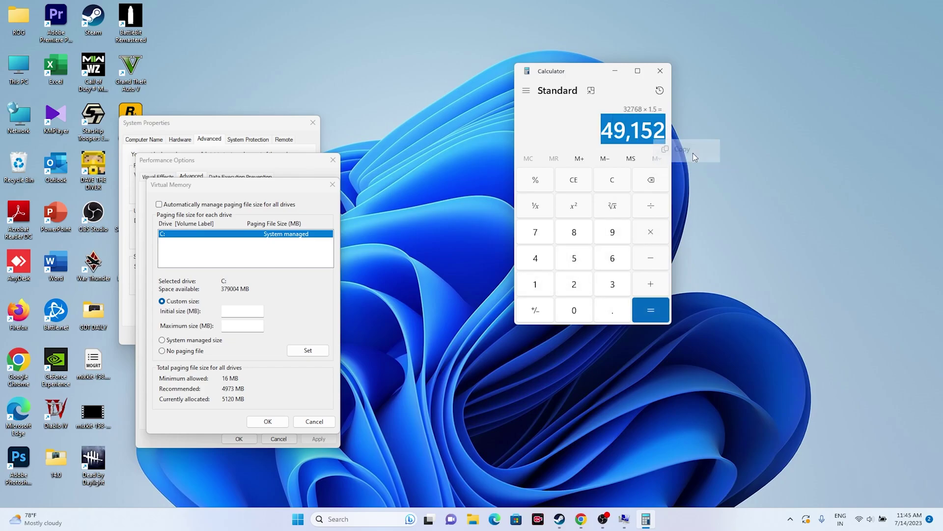
right_click(238, 310)
click(249, 350)
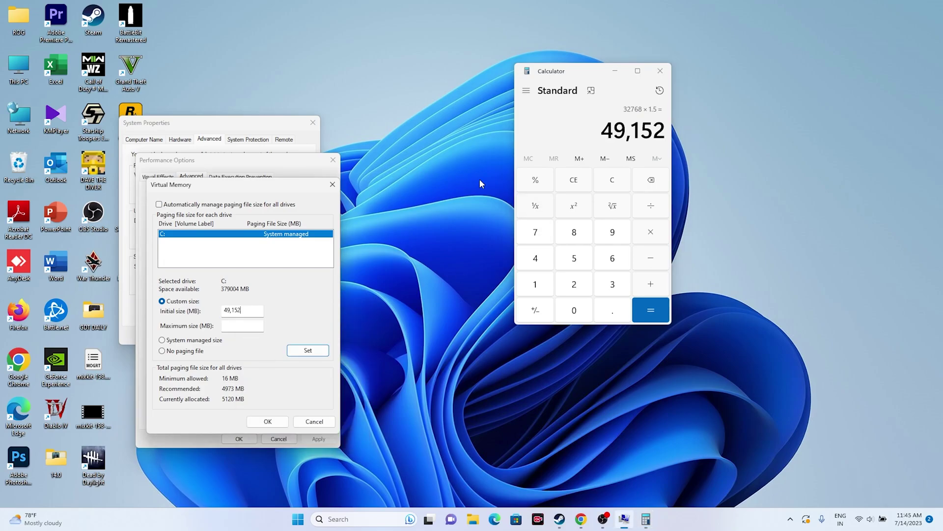
Clear the Calculator result and multiply 32 by 1024 to convert the RAM size to megabytes.
click(537, 179)
click(568, 185)
click(609, 287)
click(603, 289)
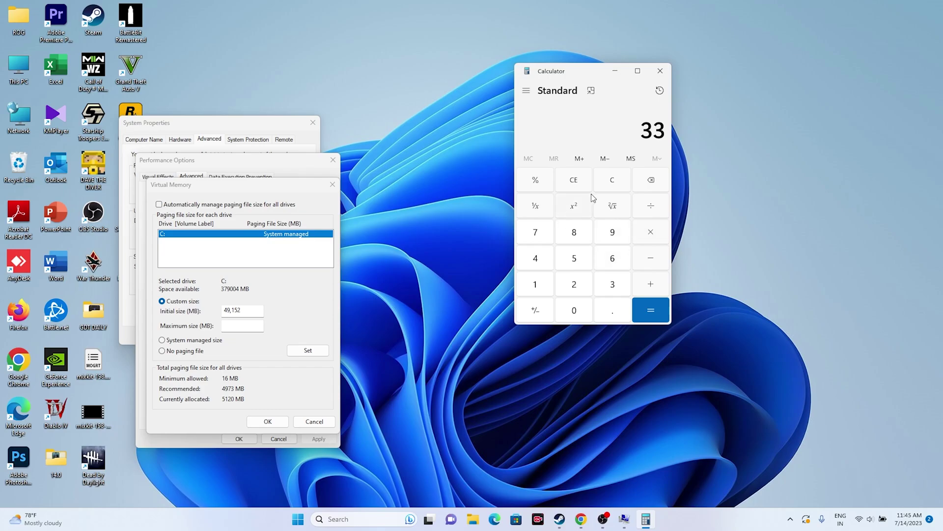
click(647, 182)
click(578, 294)
click(644, 239)
click(528, 292)
click(575, 313)
click(574, 285)
click(545, 263)
click(651, 315)
Multiply the megabyte value by 3 and copy the result, 98,304, into the paging file's maximum size in MB.
click(650, 232)
click(612, 285)
click(651, 309)
right_click(655, 132)
click(678, 142)
right_click(253, 328)
click(279, 374)
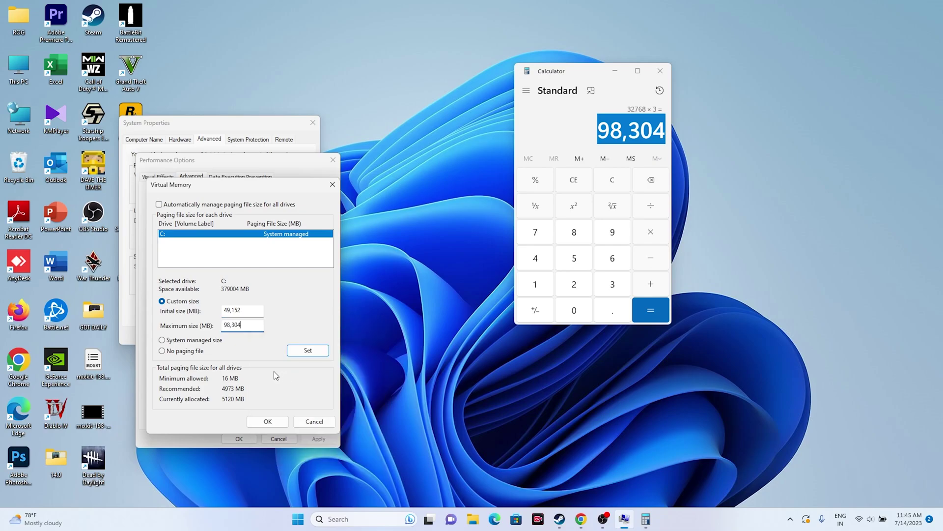
Cancel the Virtual Memory and Performance Options dialogs and close System Properties and Calculator.
click(314, 421)
click(279, 439)
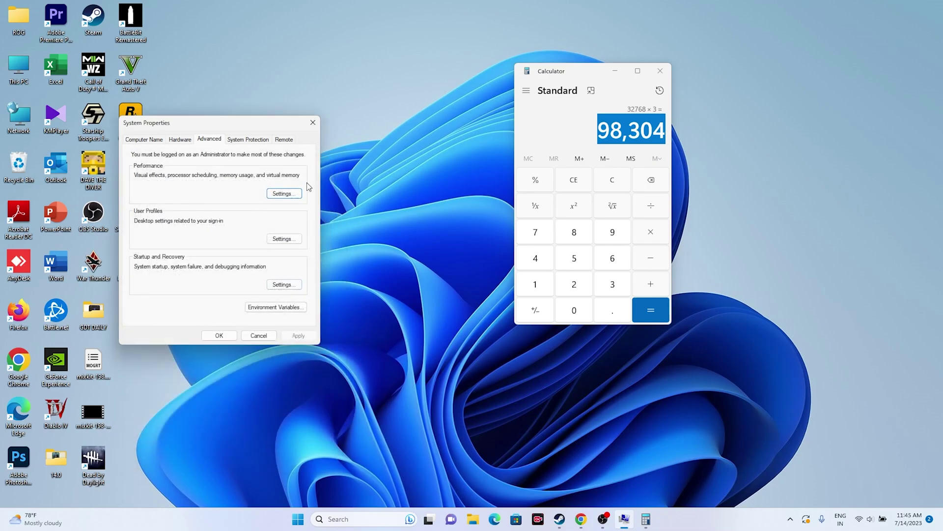
click(313, 122)
click(660, 71)
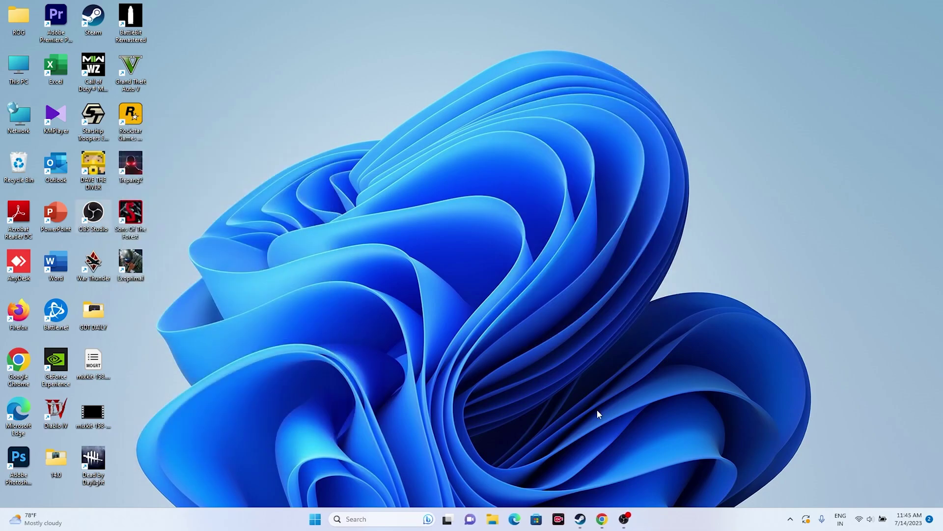
Minimize Steam, check the Windows Update page in Settings for pending updates, and close Settings.
click(582, 519)
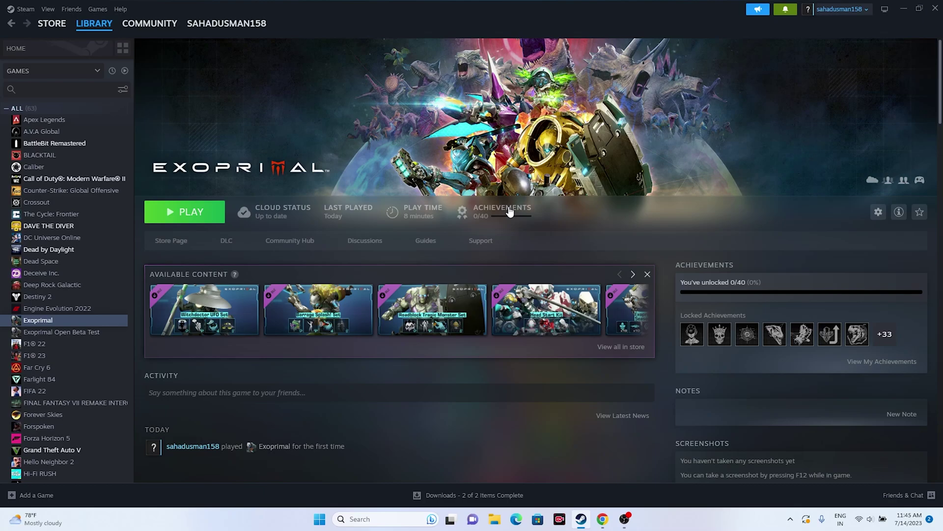
click(903, 10)
click(383, 519)
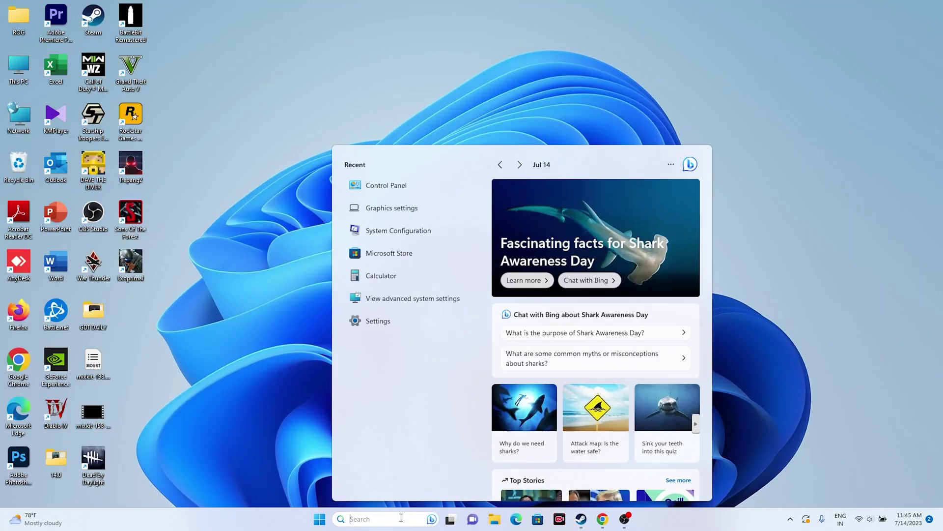
click(404, 322)
click(49, 304)
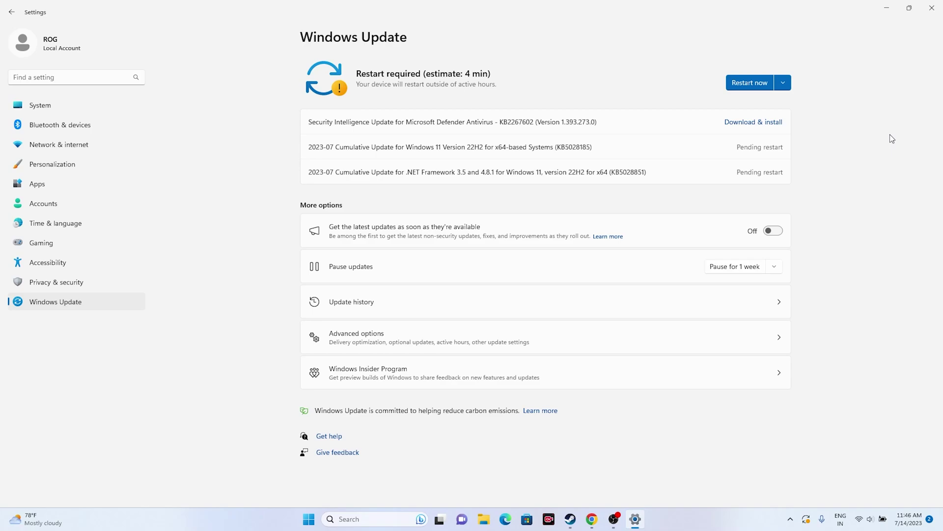
click(932, 8)
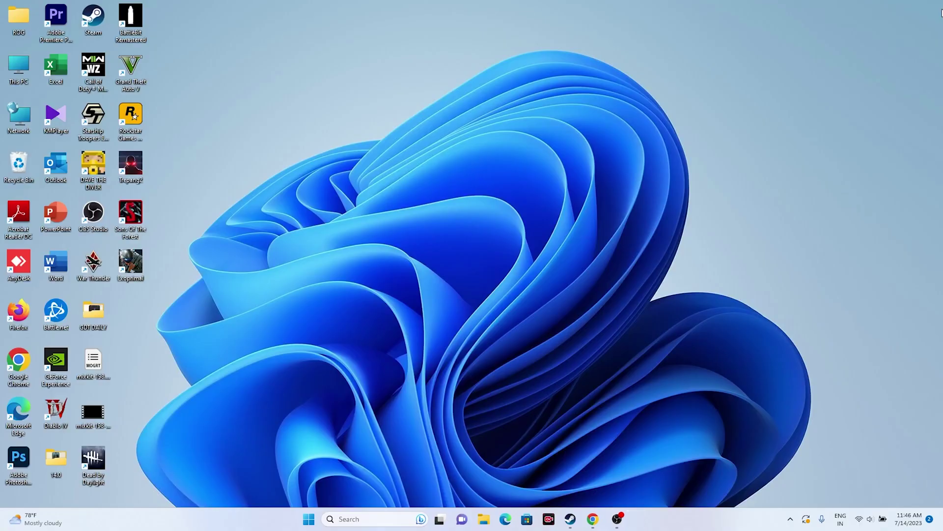
Switch to Chrome and view the NVIDIA and AMD driver pages, declining NVIDIA's push notifications and returning to NVIDIA's page.
click(581, 519)
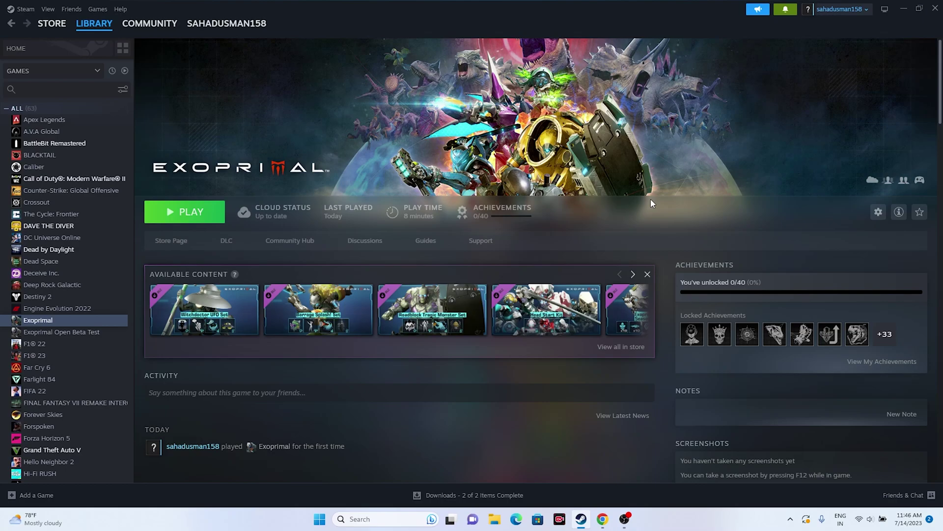
click(602, 518)
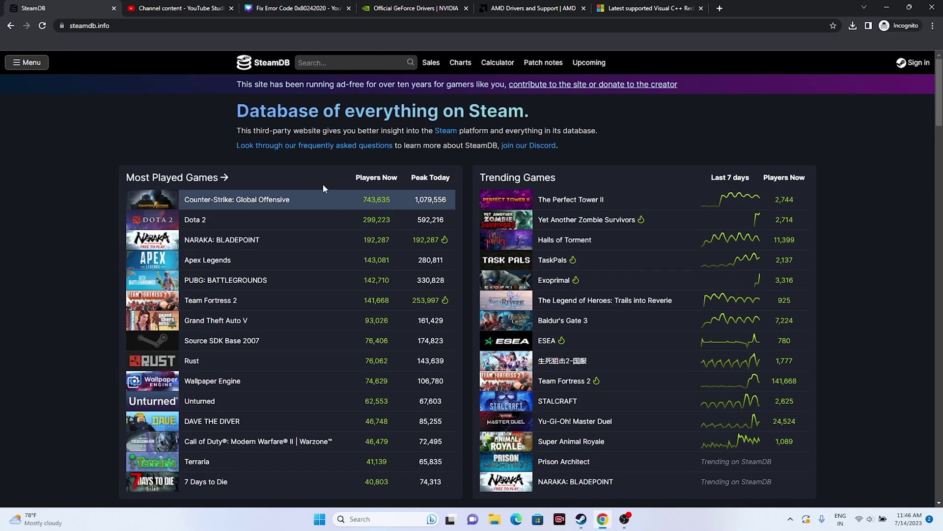
click(413, 8)
click(505, 118)
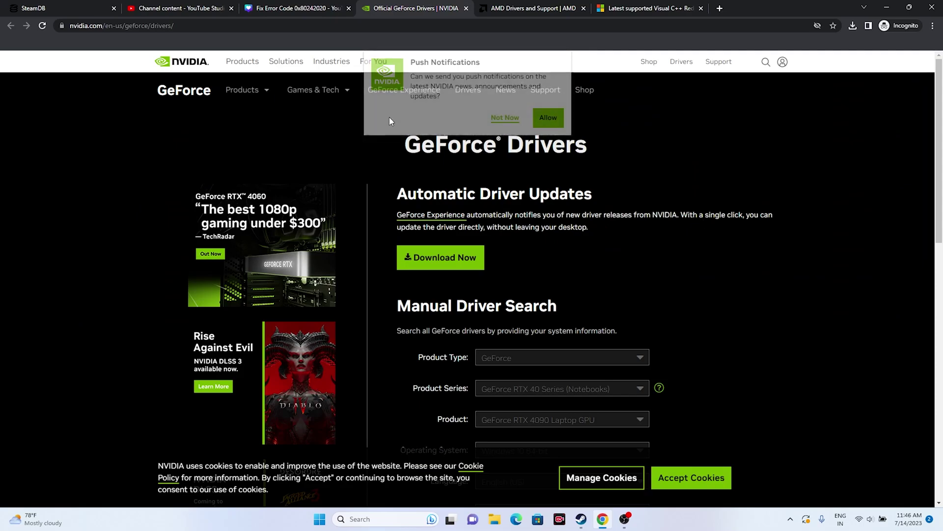
click(530, 8)
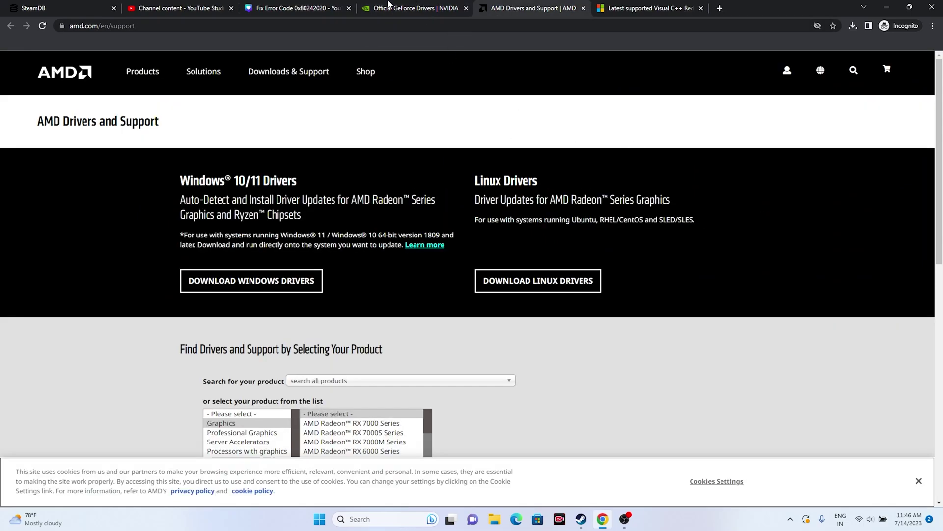
click(388, 6)
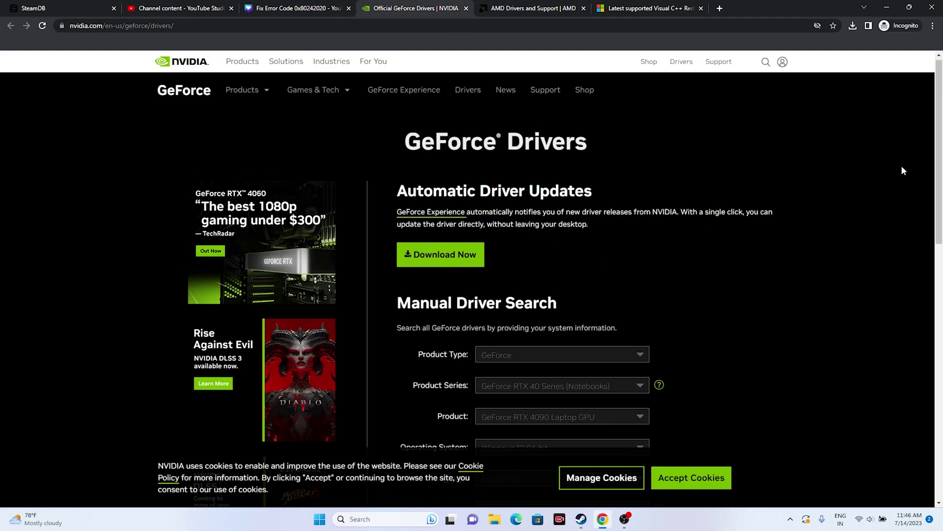
Set NVIDIA's manual driver search to the GeForce RTX 40 Series and the NVIDIA GeForce RTX 4090.
scroll(903, 171, down, 4)
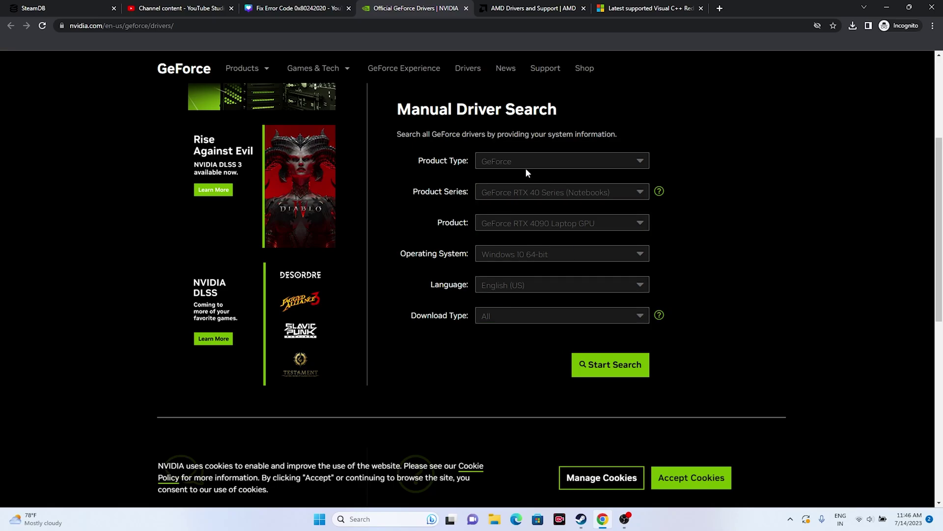
click(514, 196)
click(515, 207)
scroll(736, 180, down, 1)
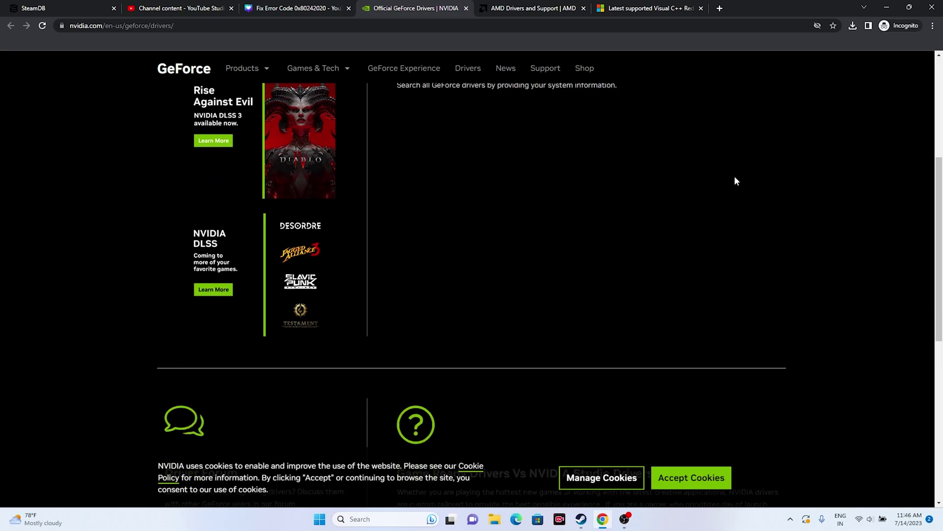
scroll(524, 227, up, 1)
click(524, 225)
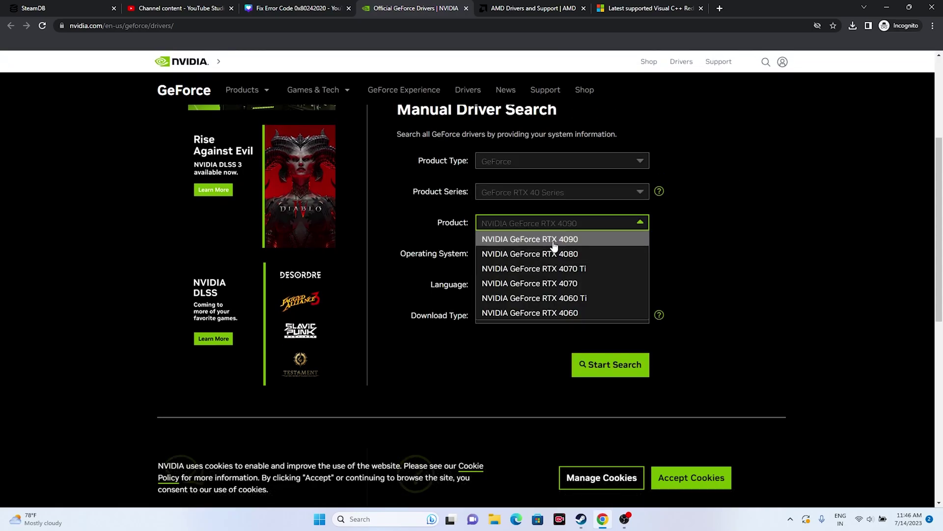
click(572, 240)
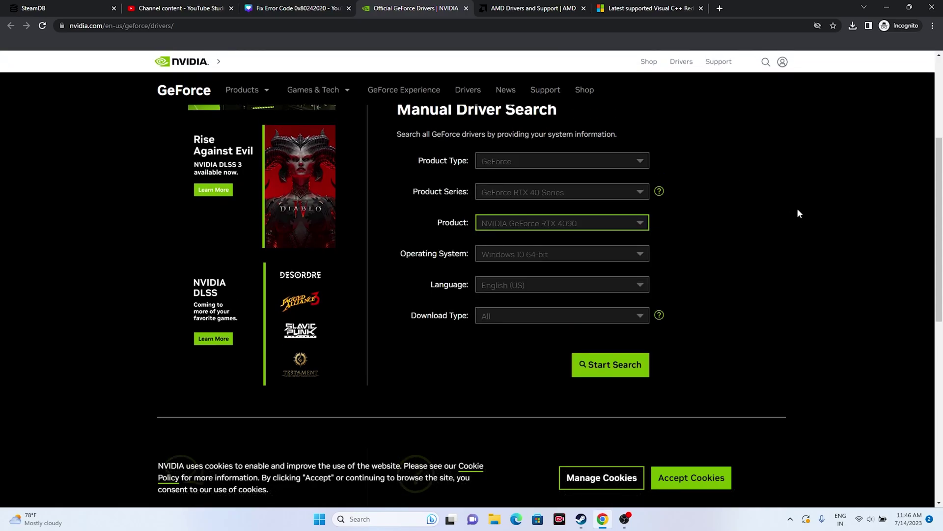
Choose Windows 11 as the operating system, search for drivers, and highlight the newest Game Ready Driver's version and release date.
click(578, 254)
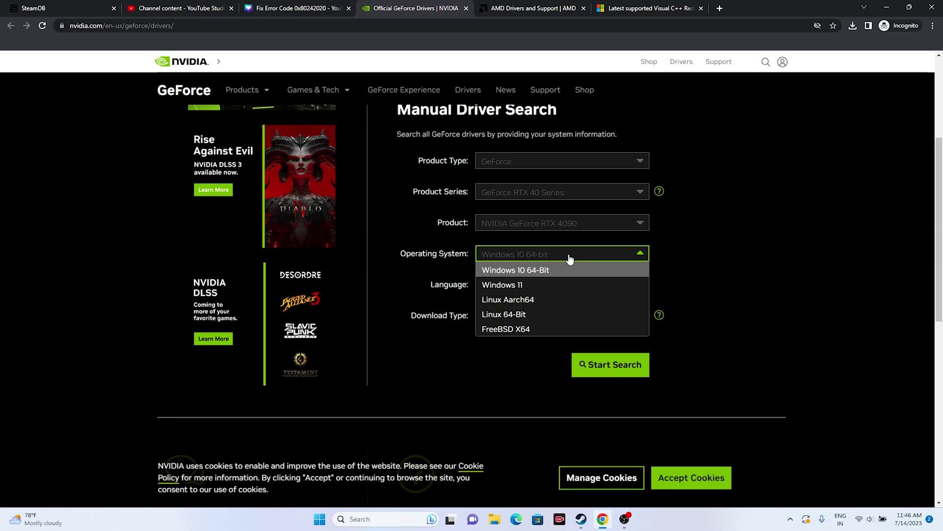
click(539, 287)
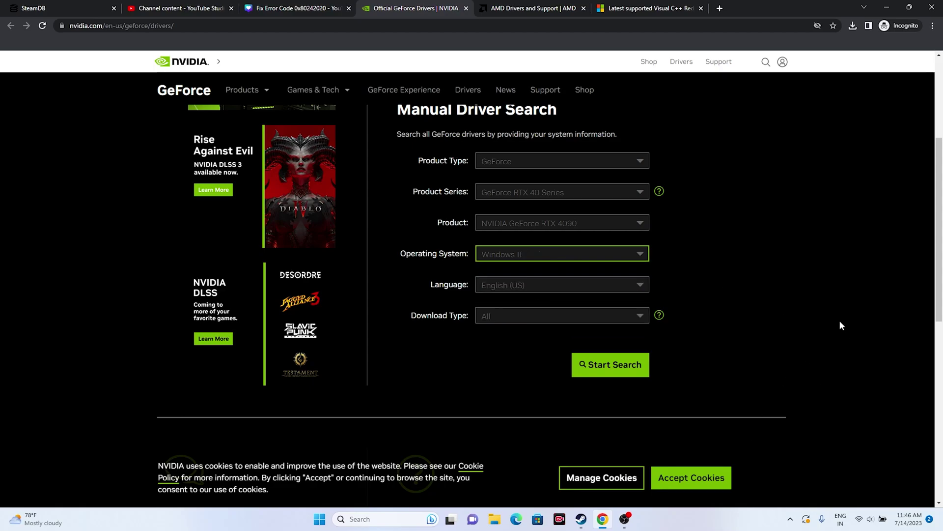
click(597, 359)
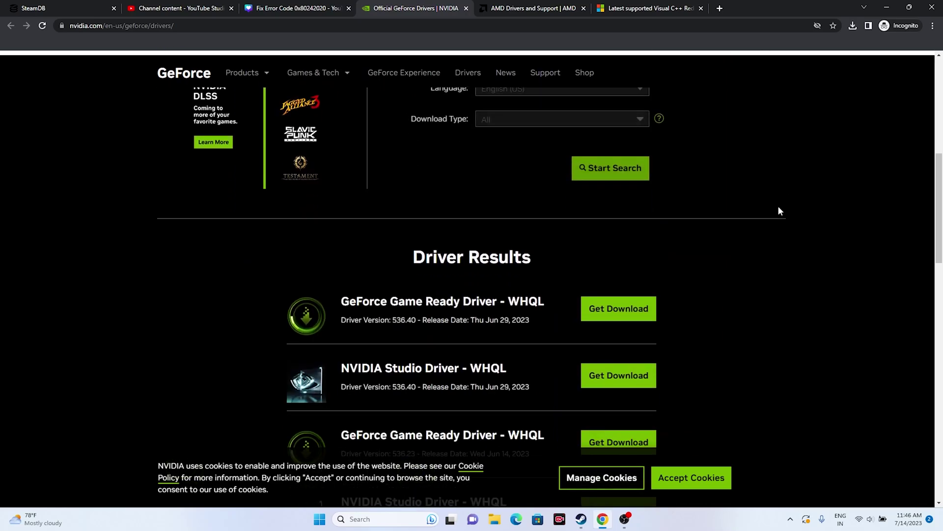
scroll(780, 211, down, 1)
drag(391, 270, 531, 270)
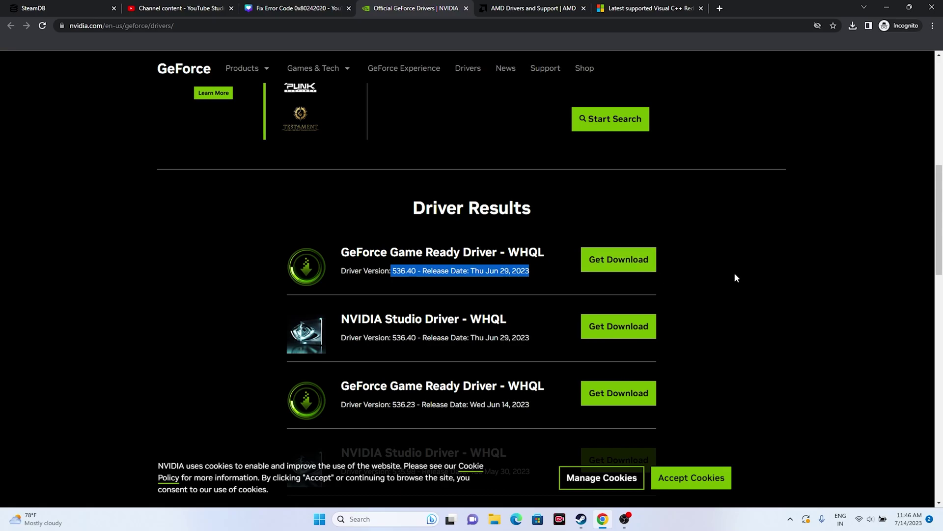
Select Graphics, AMD Radeon RX 7000 Series and the RX 7900 XT on AMD's support page, and submit the driver search.
click(528, 7)
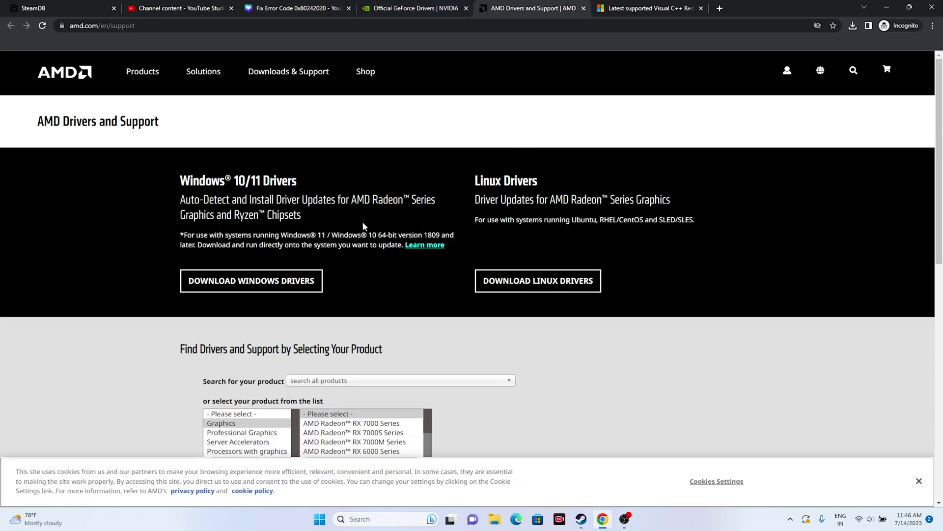
scroll(415, 212, down, 3)
click(221, 276)
click(317, 276)
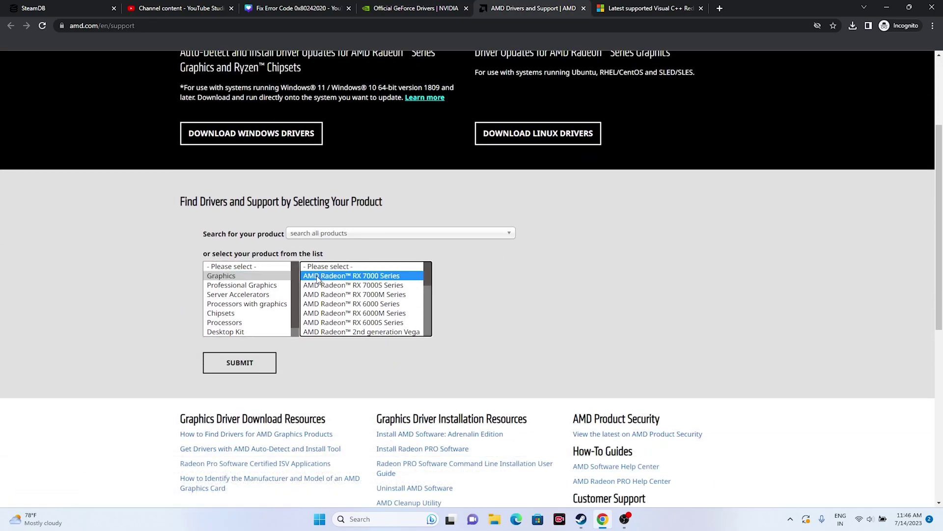
click(442, 276)
click(564, 284)
click(247, 360)
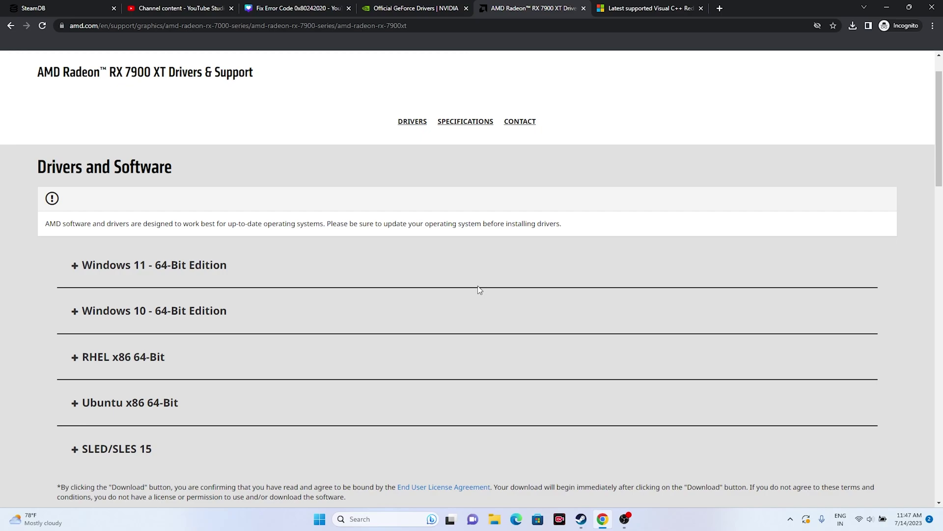
Open the Microsoft Visual C++ Redistributable page, highlight its title, and examine the download links for each Visual Studio version.
click(639, 8)
drag(451, 273, 258, 249)
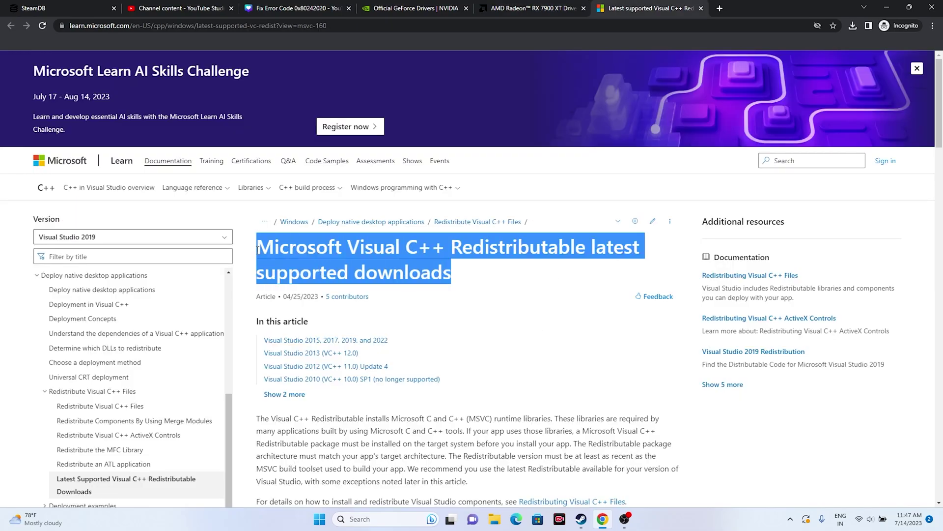
click(474, 279)
scroll(369, 292, down, 10)
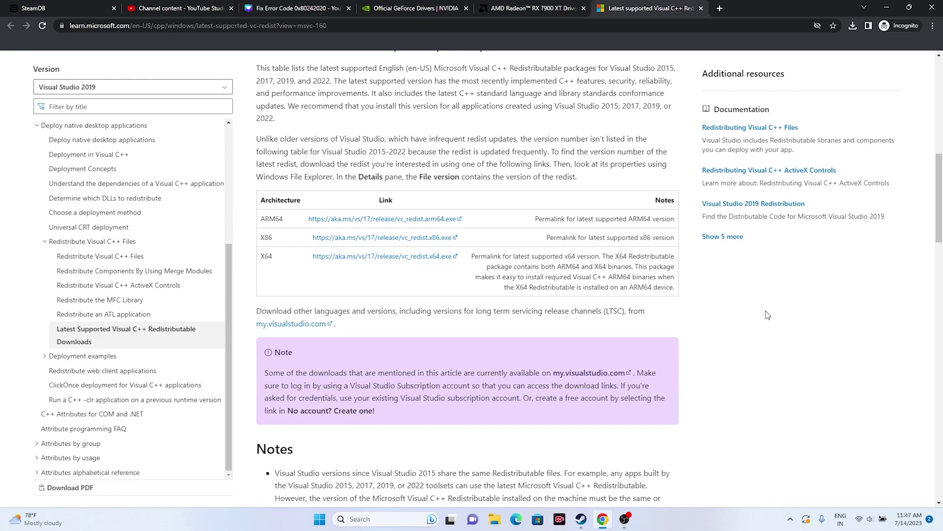
scroll(769, 312, down, 3)
scroll(769, 312, down, 6)
scroll(770, 311, up, 7)
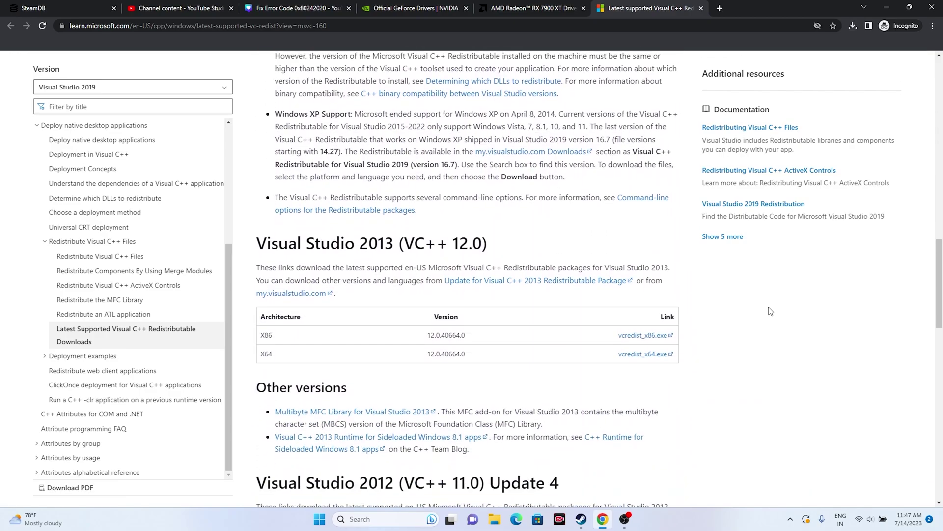
scroll(769, 312, up, 18)
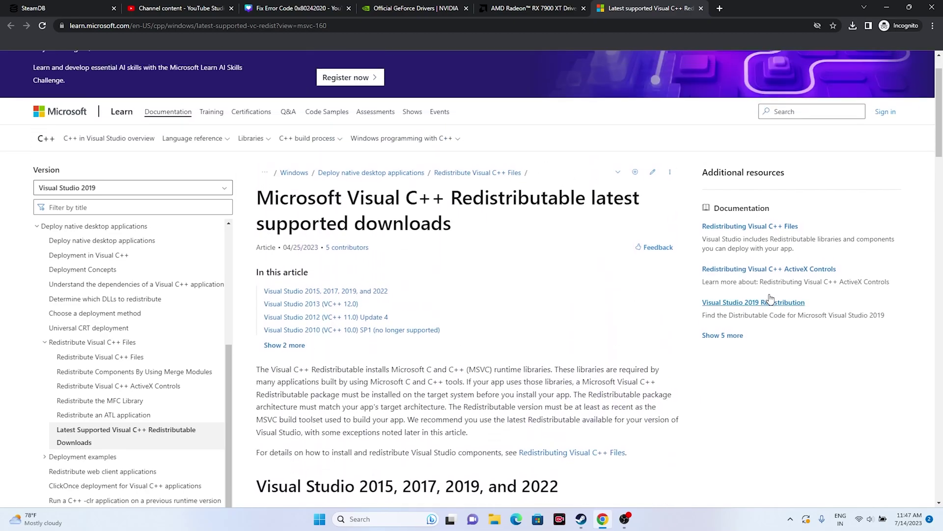
Return to Steam and show Exoprimal's management options, including Uninstall, without choosing any of them.
click(887, 10)
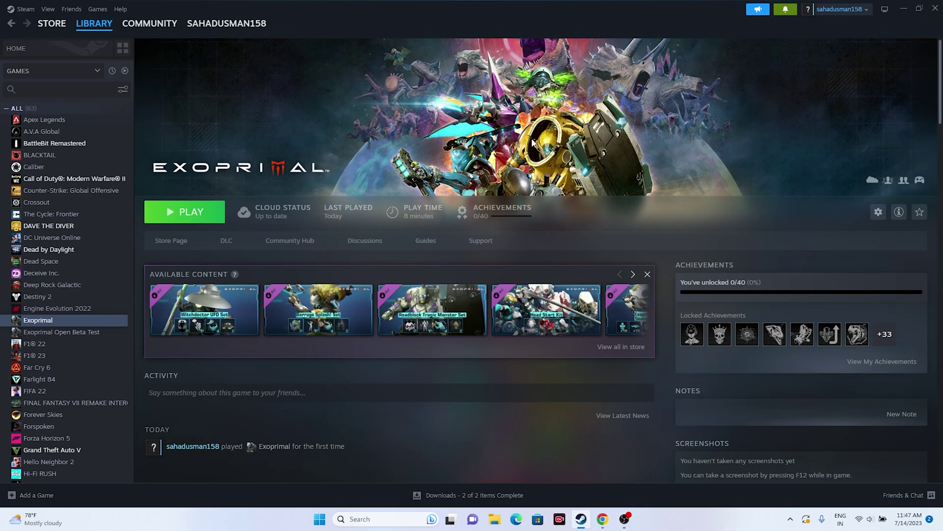
right_click(56, 324)
mouse_move(70, 388)
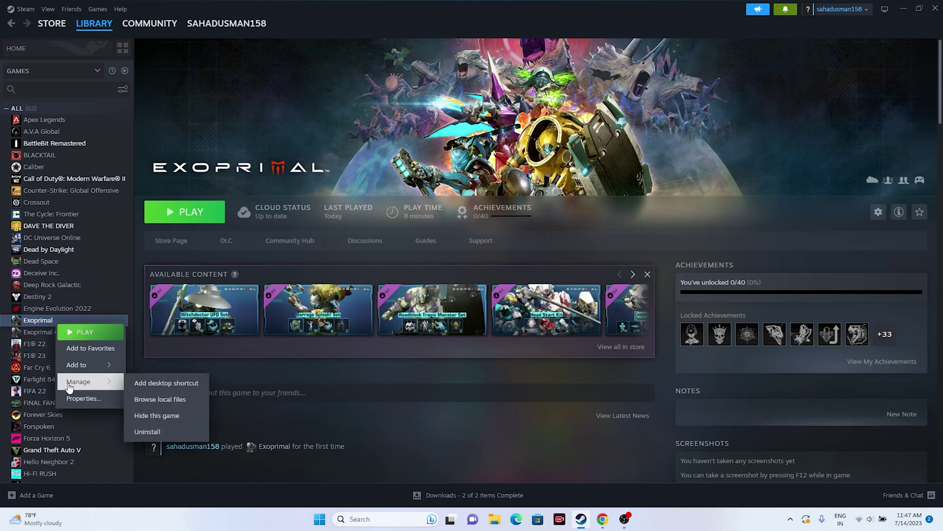
click(454, 420)
Open This PC in File Explorer to examine the available drives, and close the window.
key(super+e)
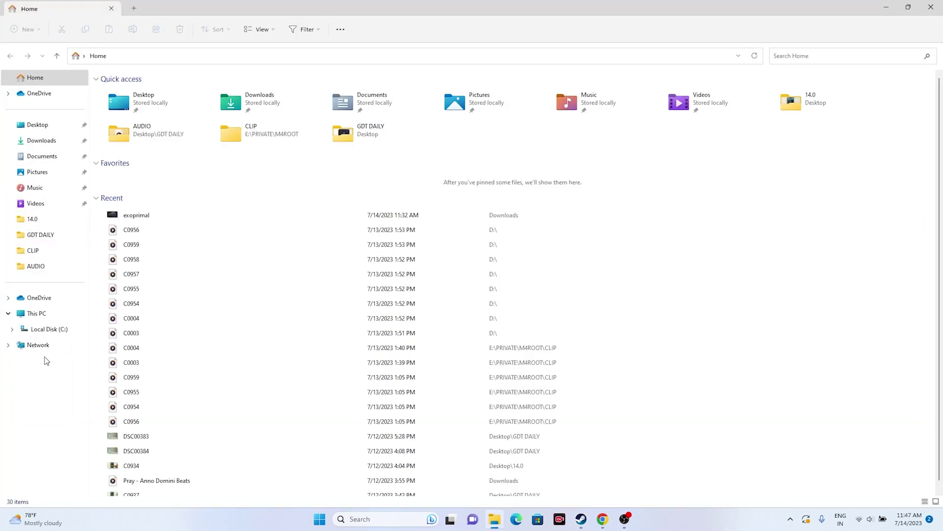
click(35, 313)
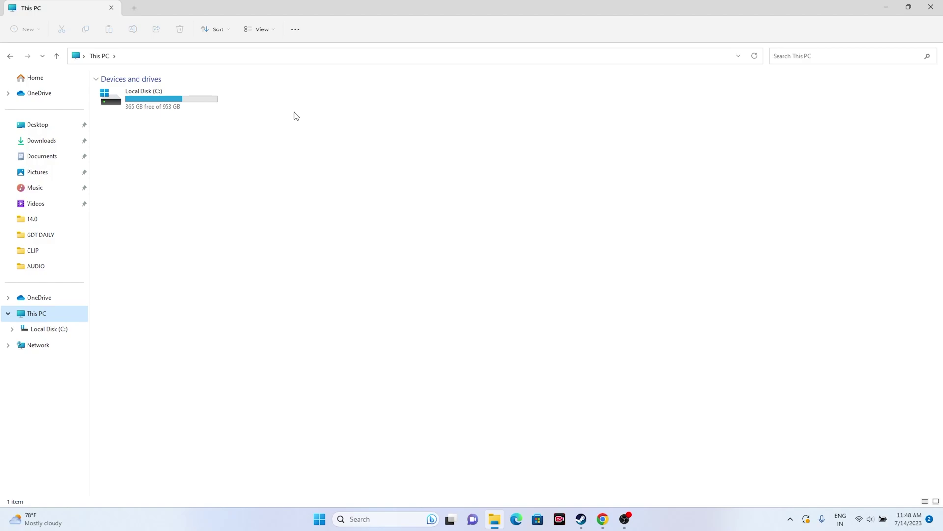
click(931, 7)
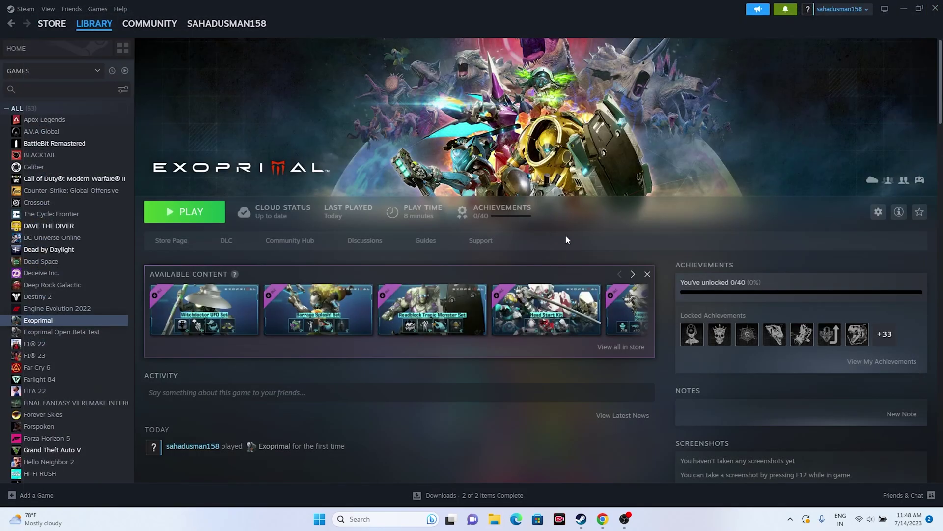